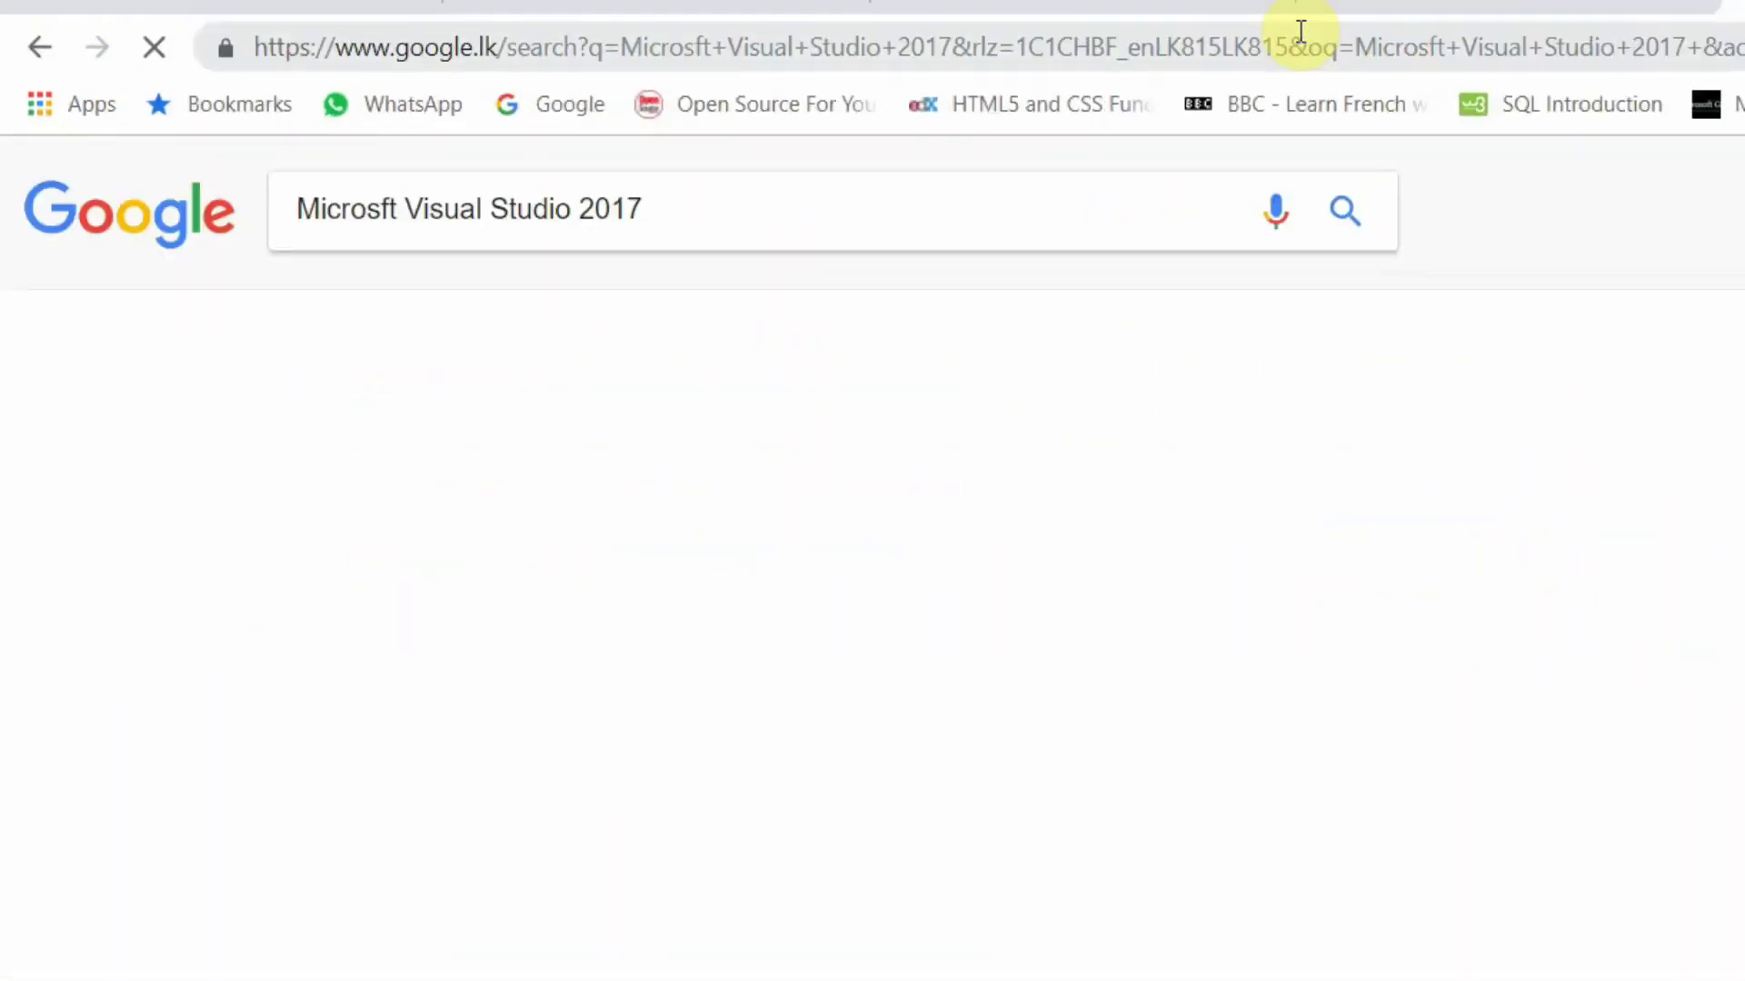
Open the Visual Studio downloads page from the search results and download the Visual Studio 2017 Community installer.
middle_click(493, 411)
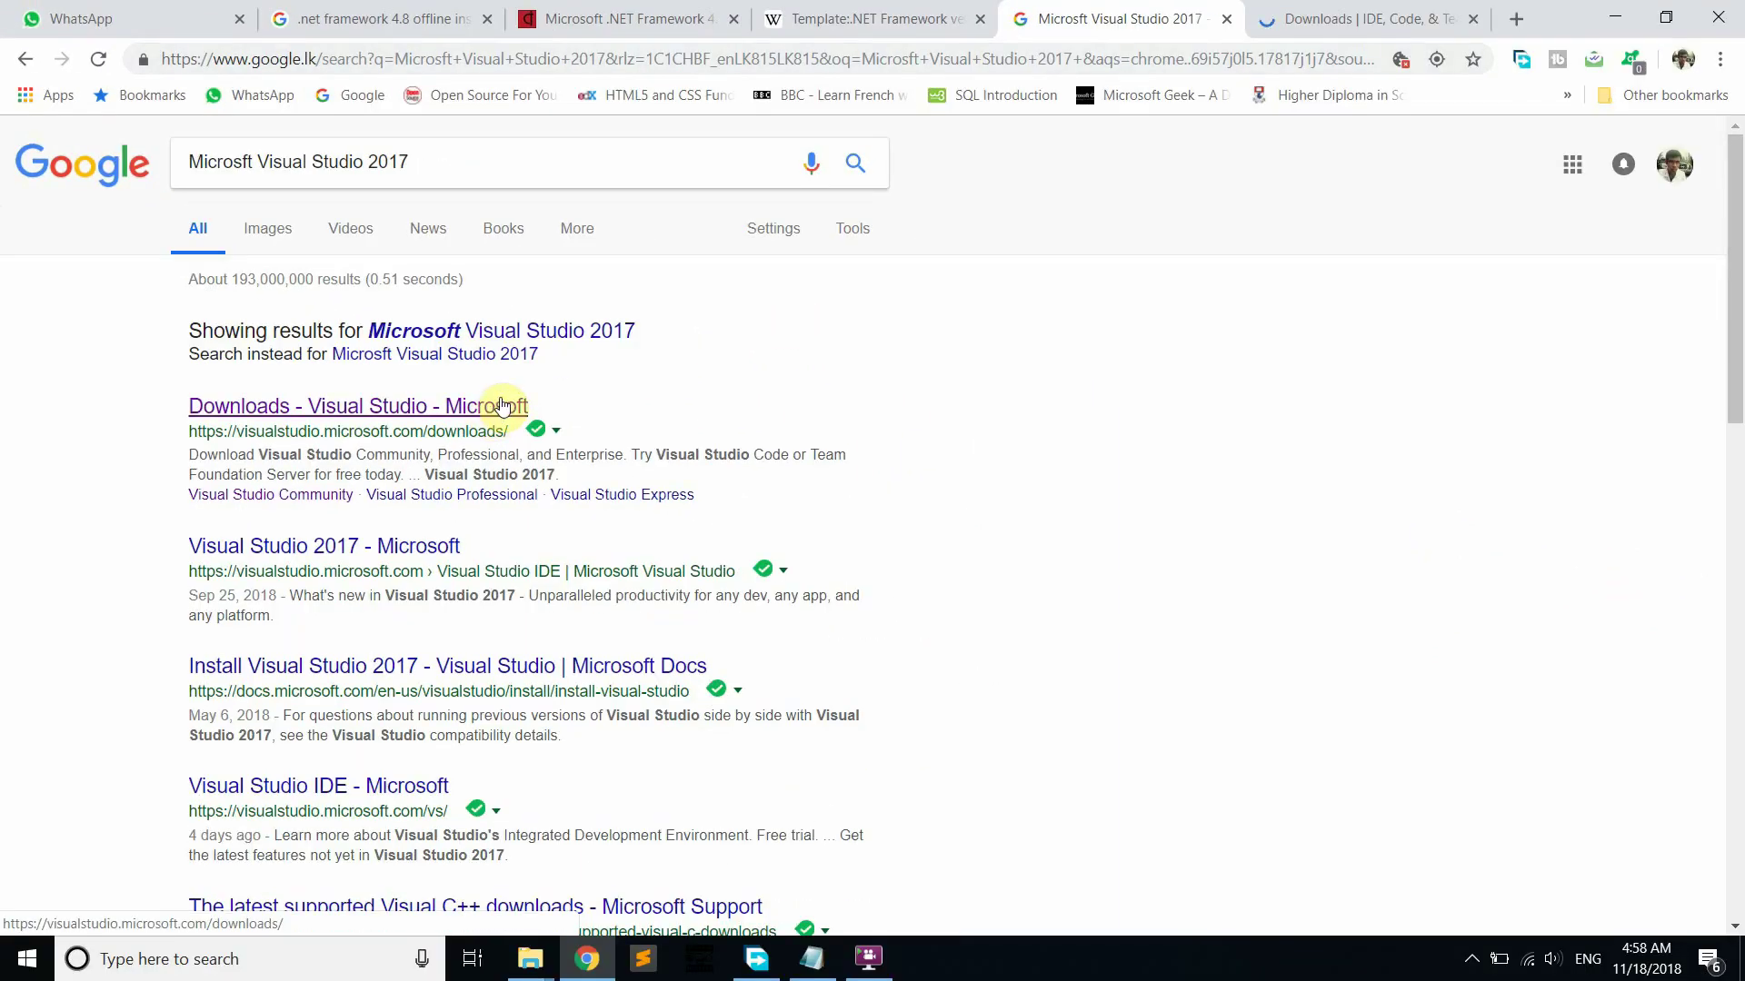
click(1266, 18)
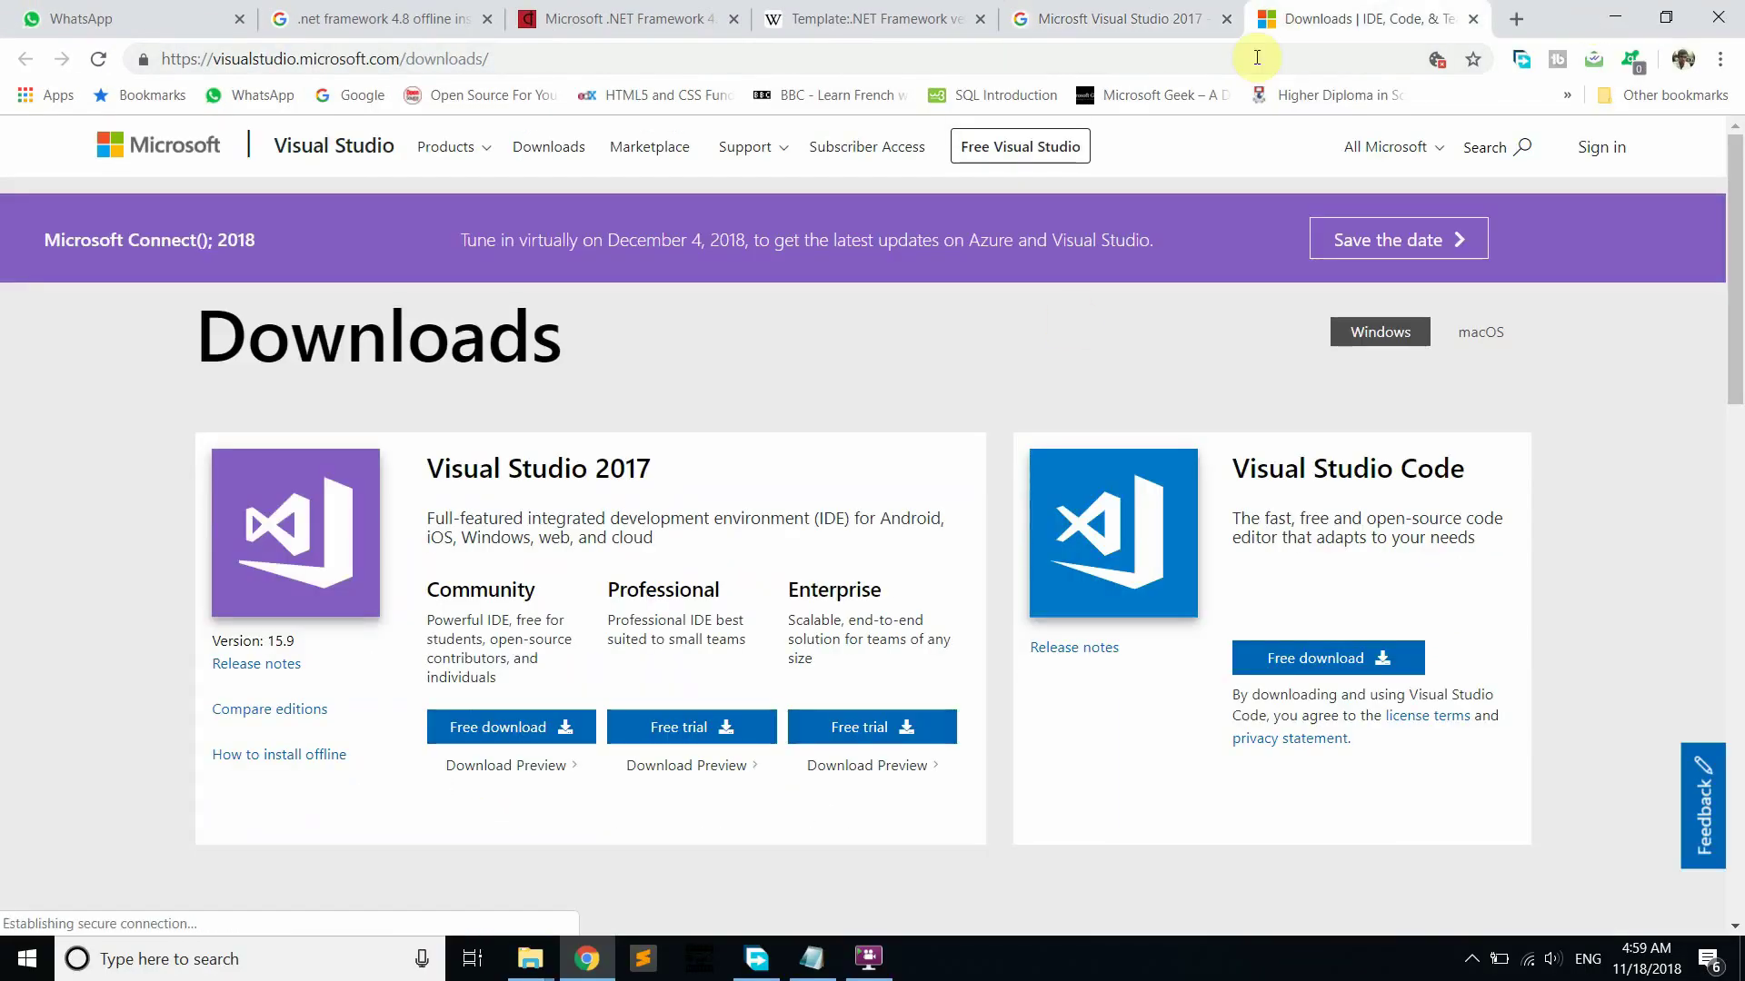
click(487, 744)
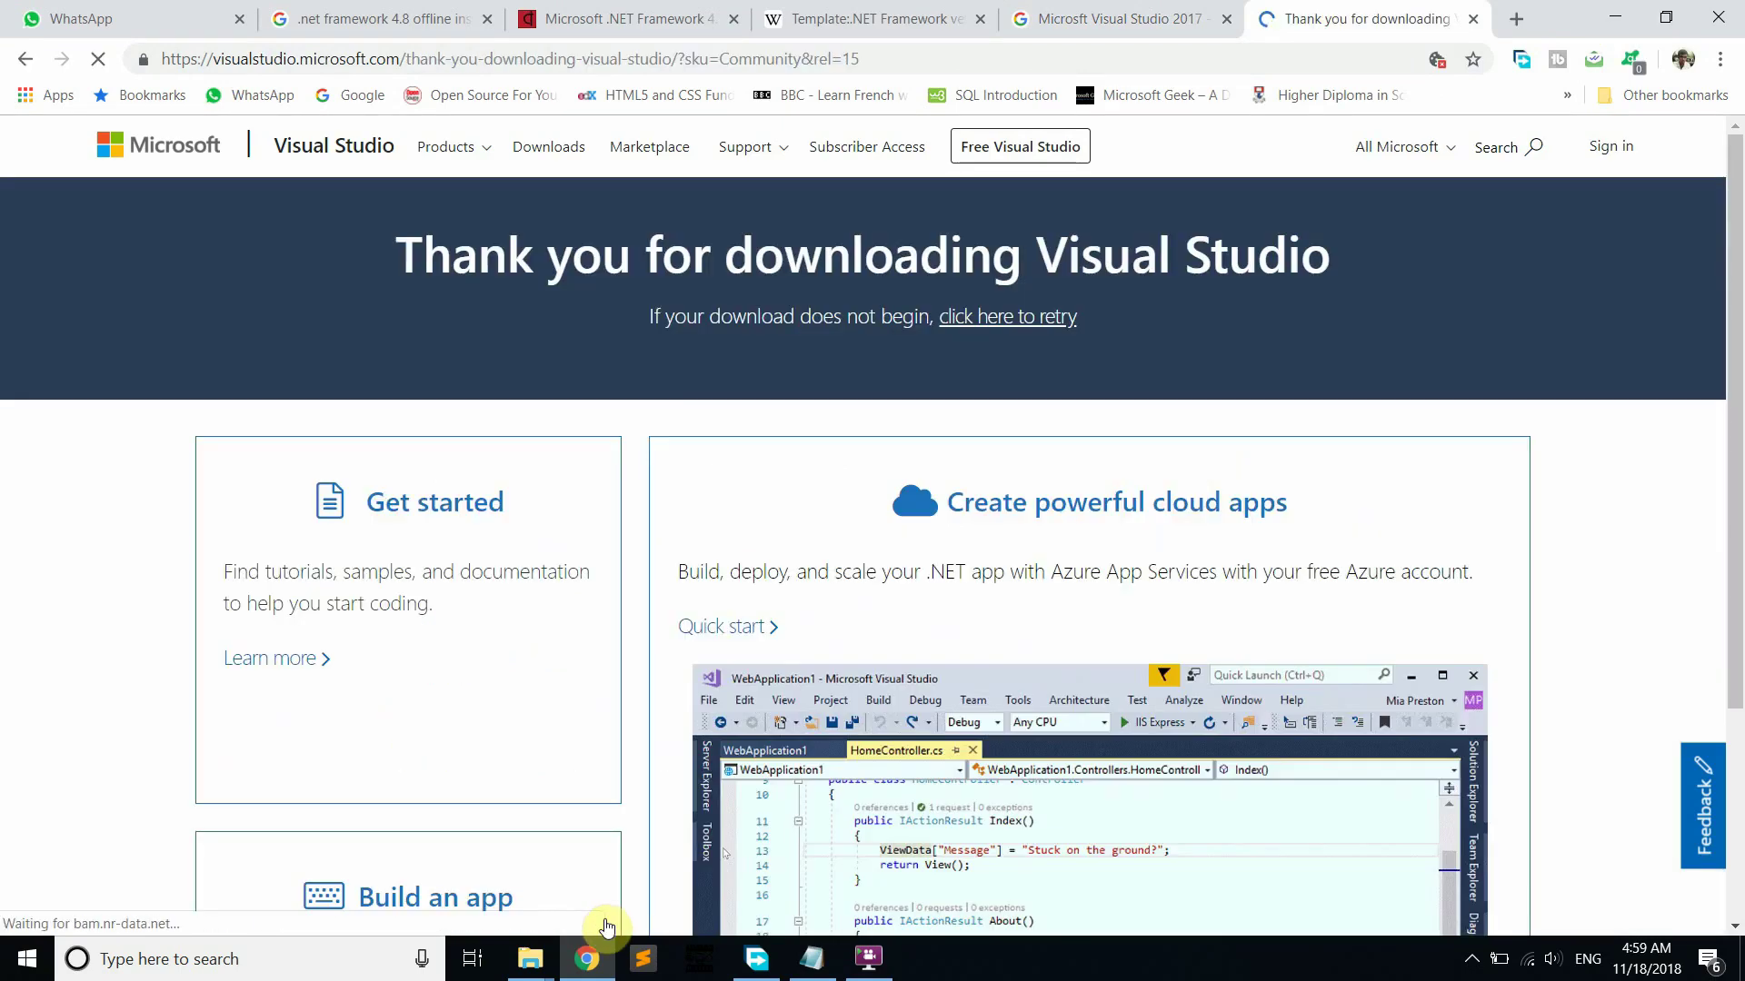
scroll(965, 638, down, 1)
scroll(965, 638, down, 2)
click(945, 384)
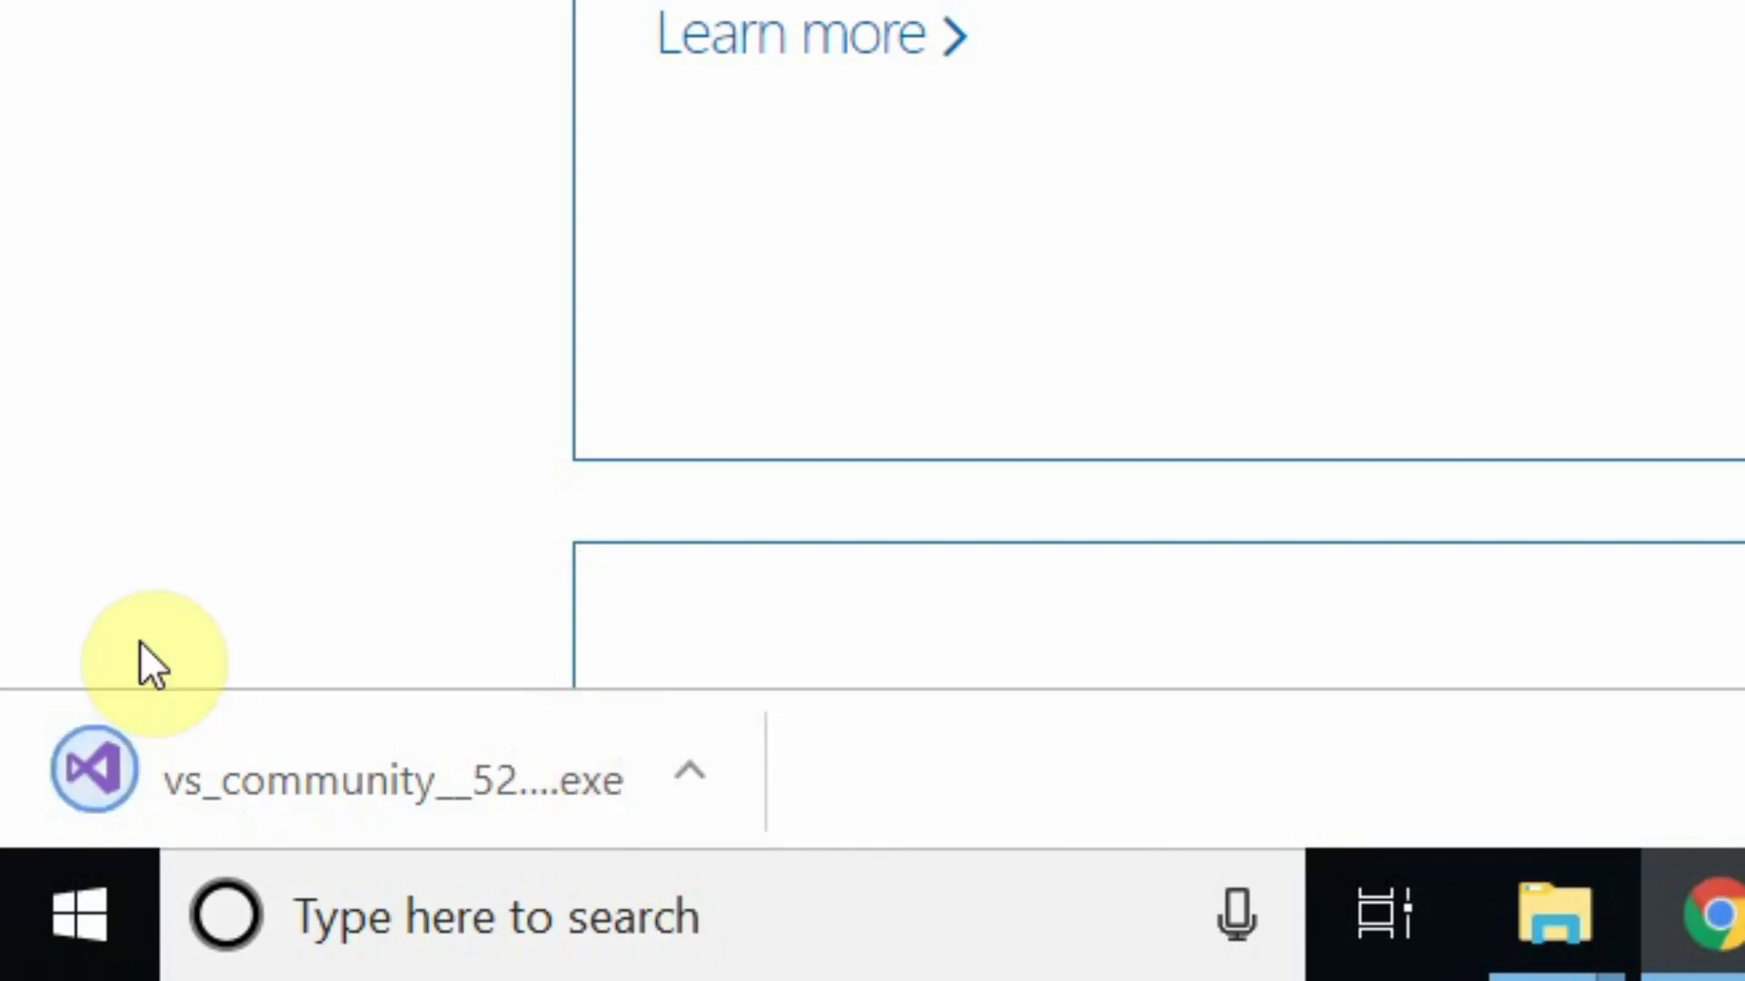
Run the downloaded vs_community installer, allow it to open, and continue with the Visual Studio Installer setup.
click(128, 763)
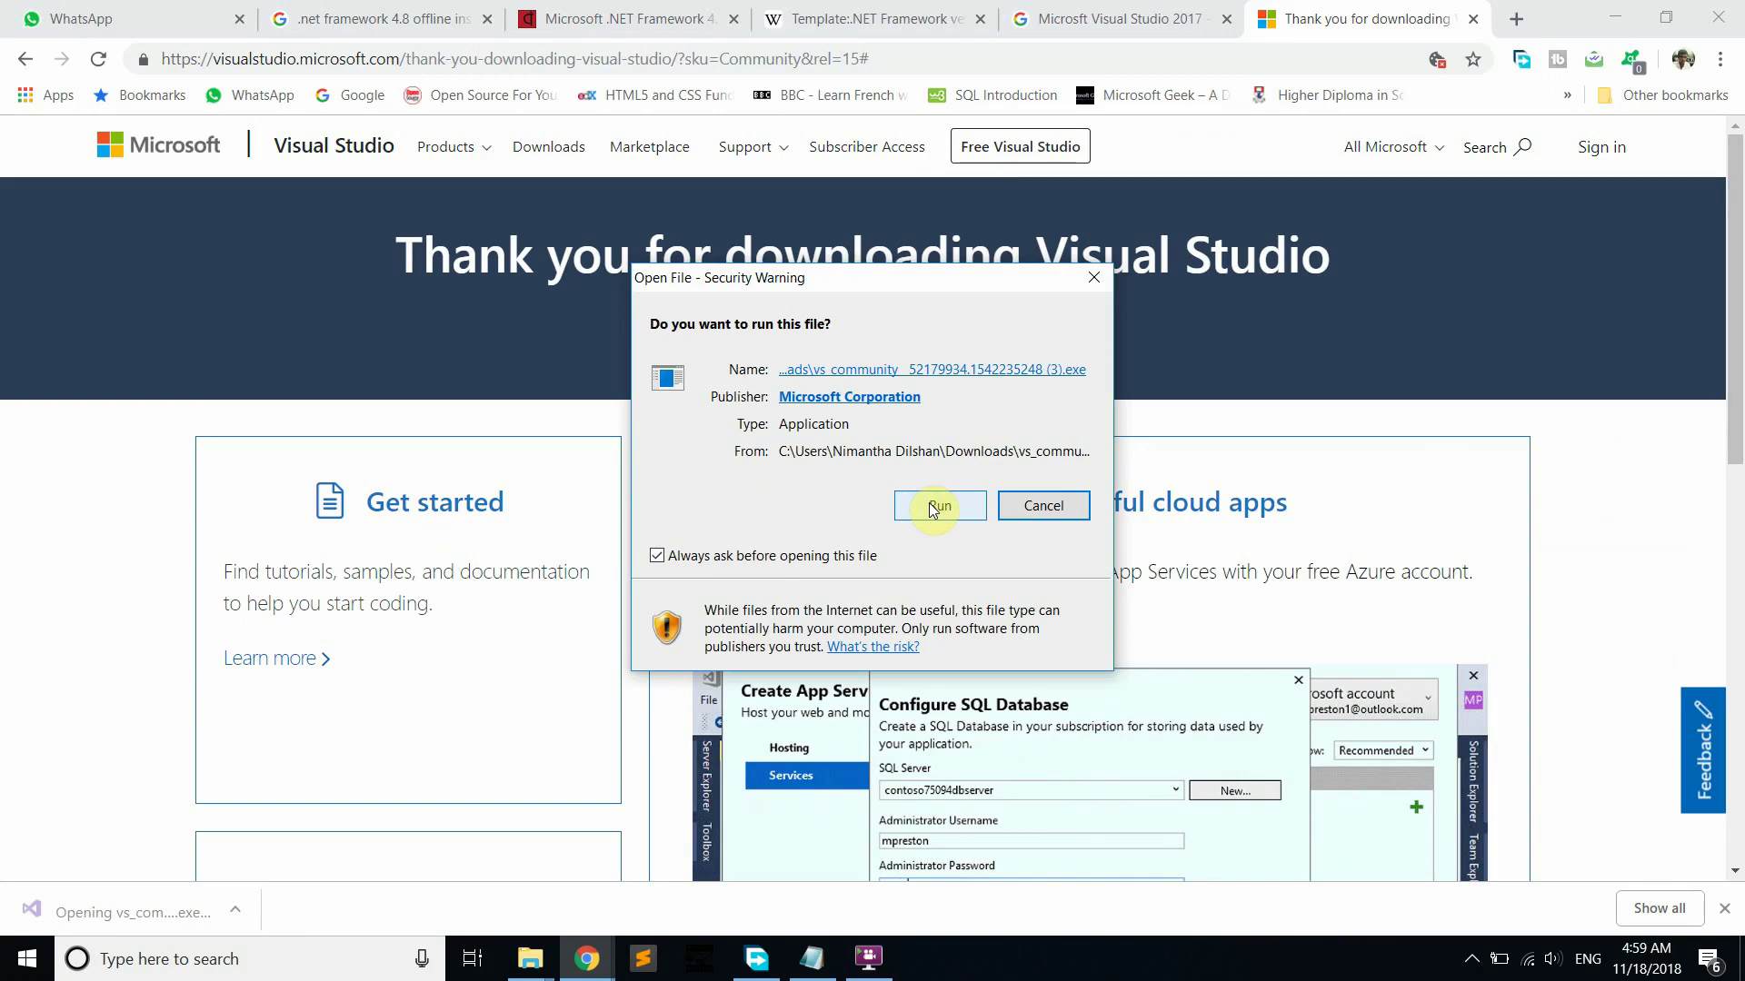
click(936, 507)
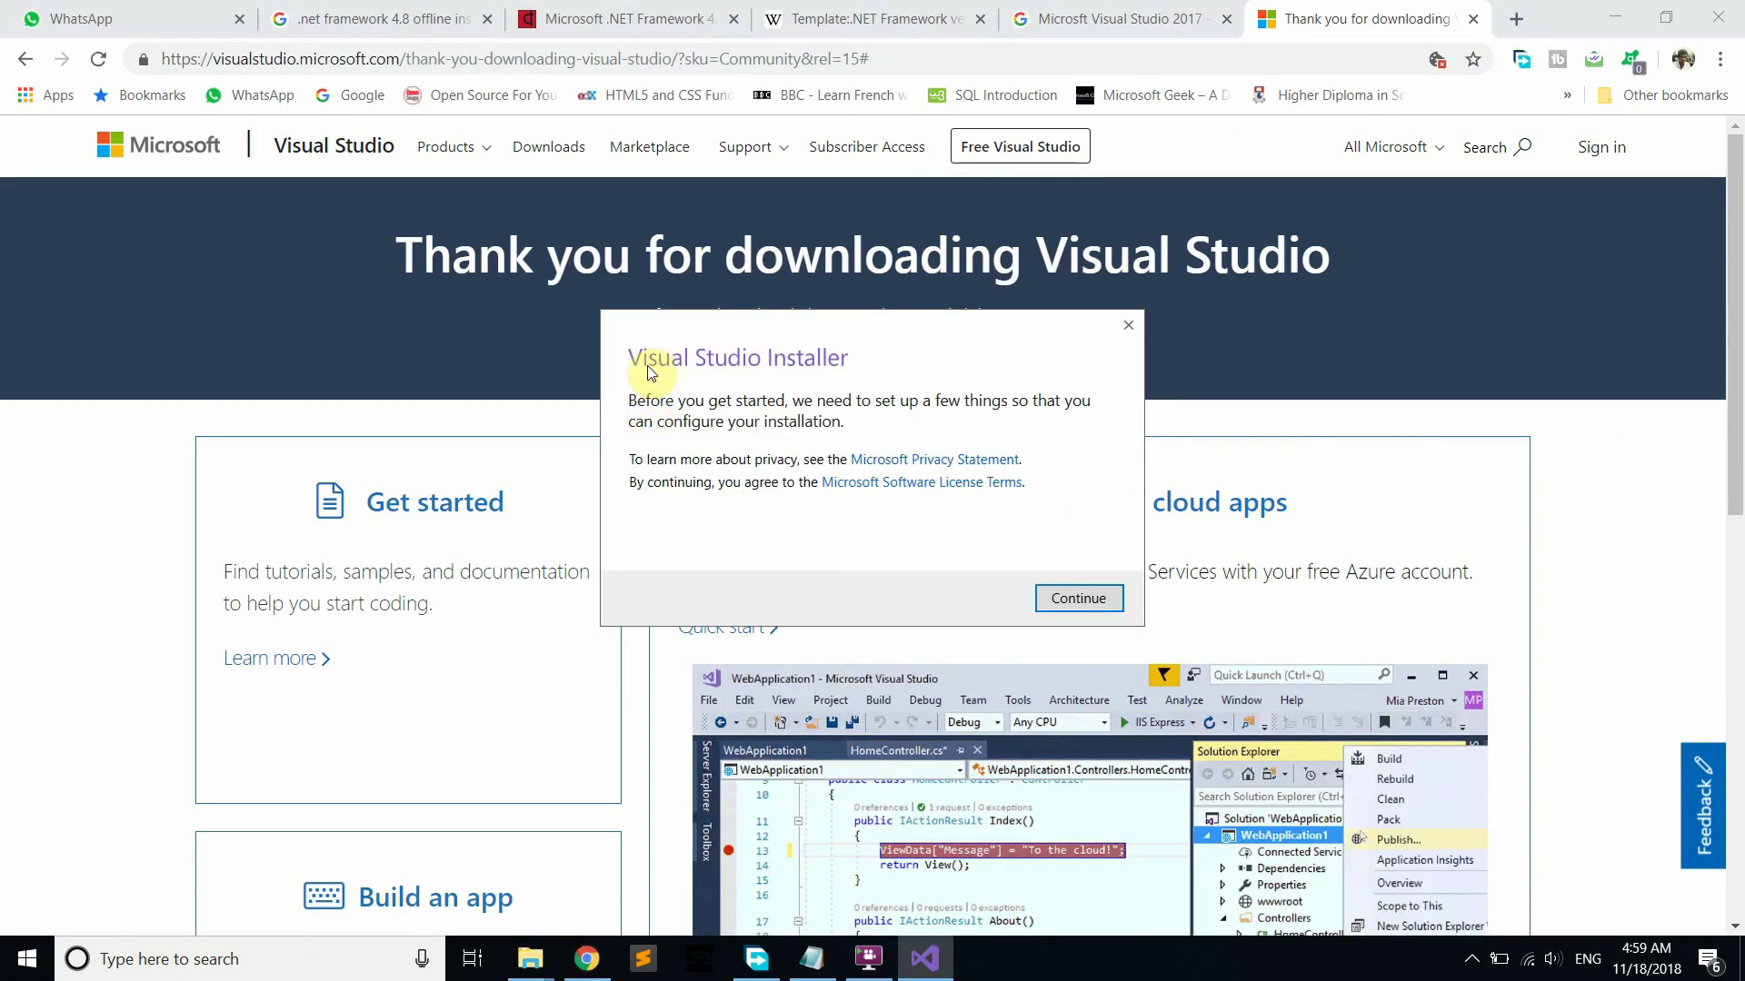
click(1091, 598)
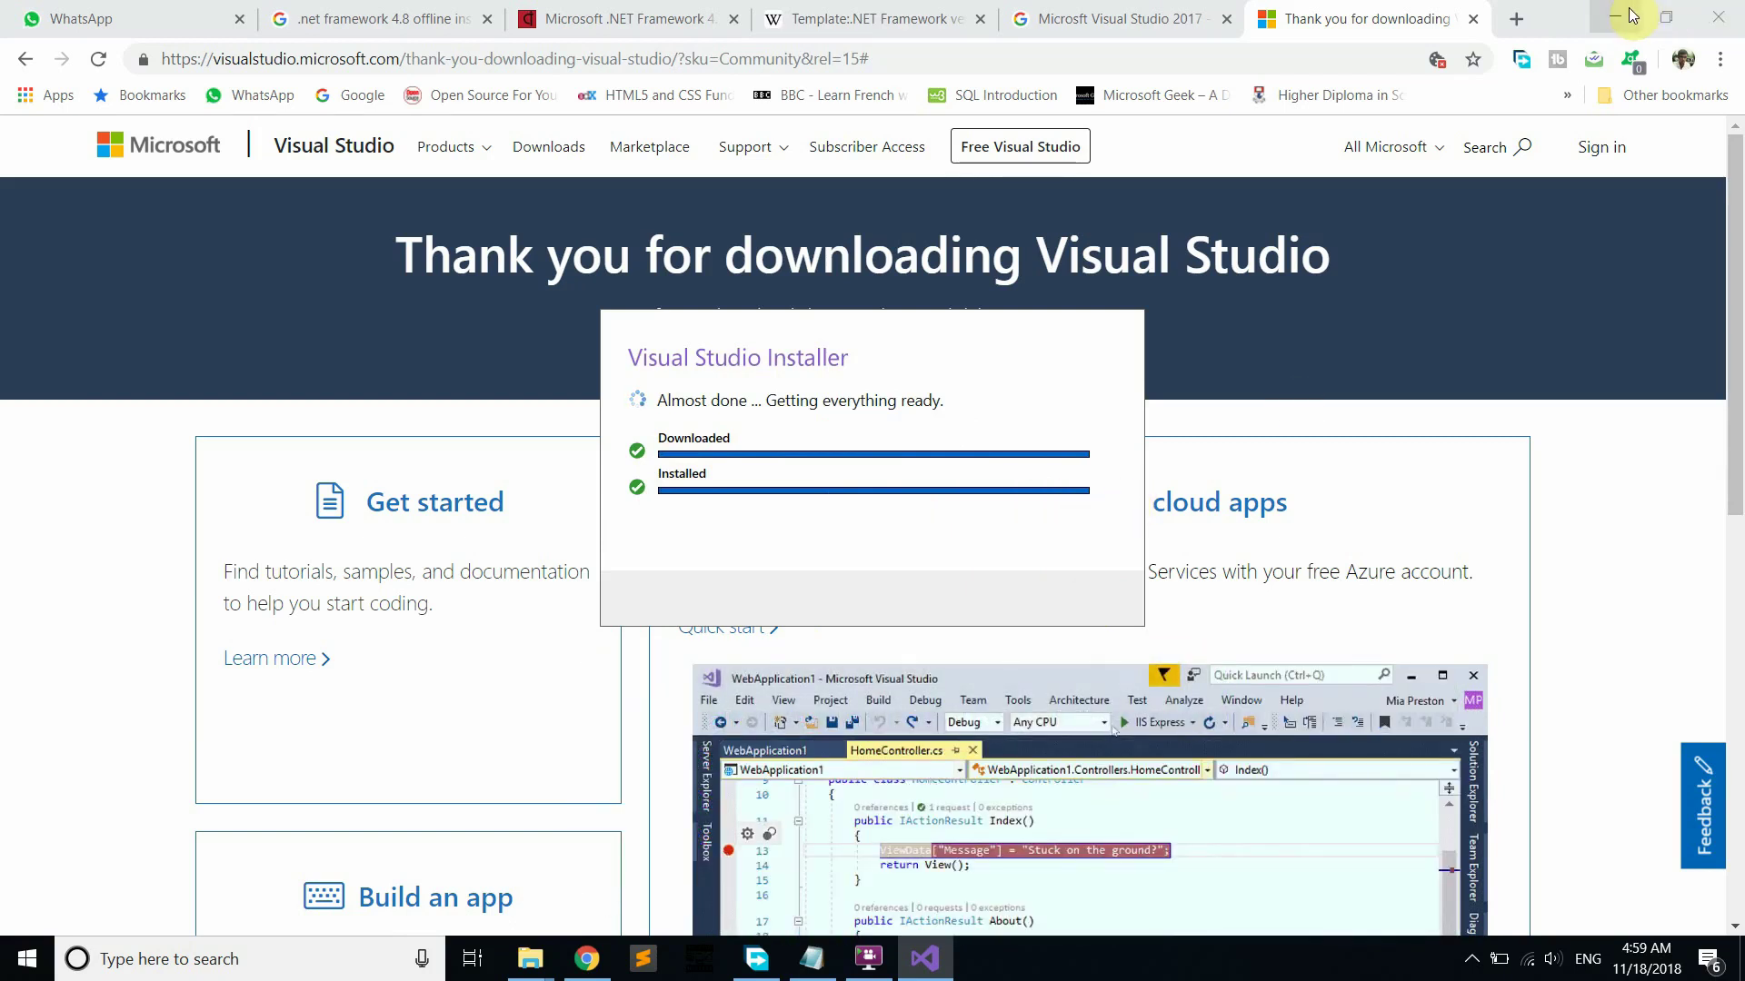
Search the installed apps for "visua" and launch Blend for Visual Studio 2017.
click(9, 974)
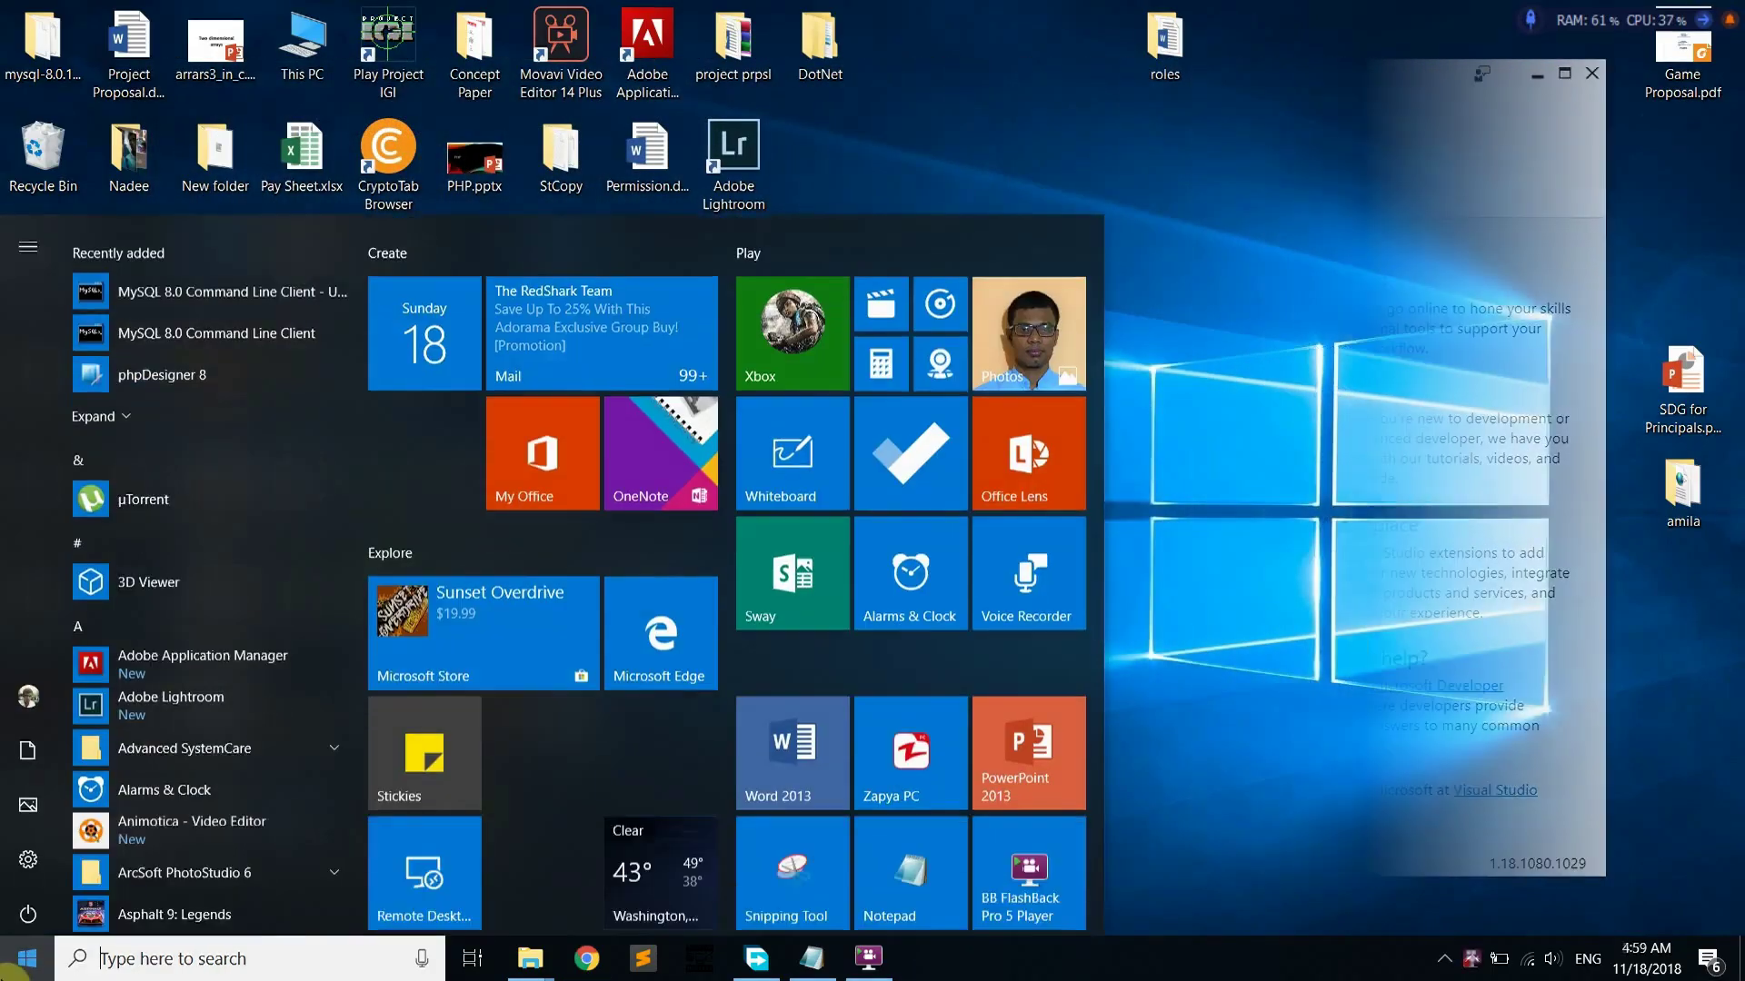
text(visua)
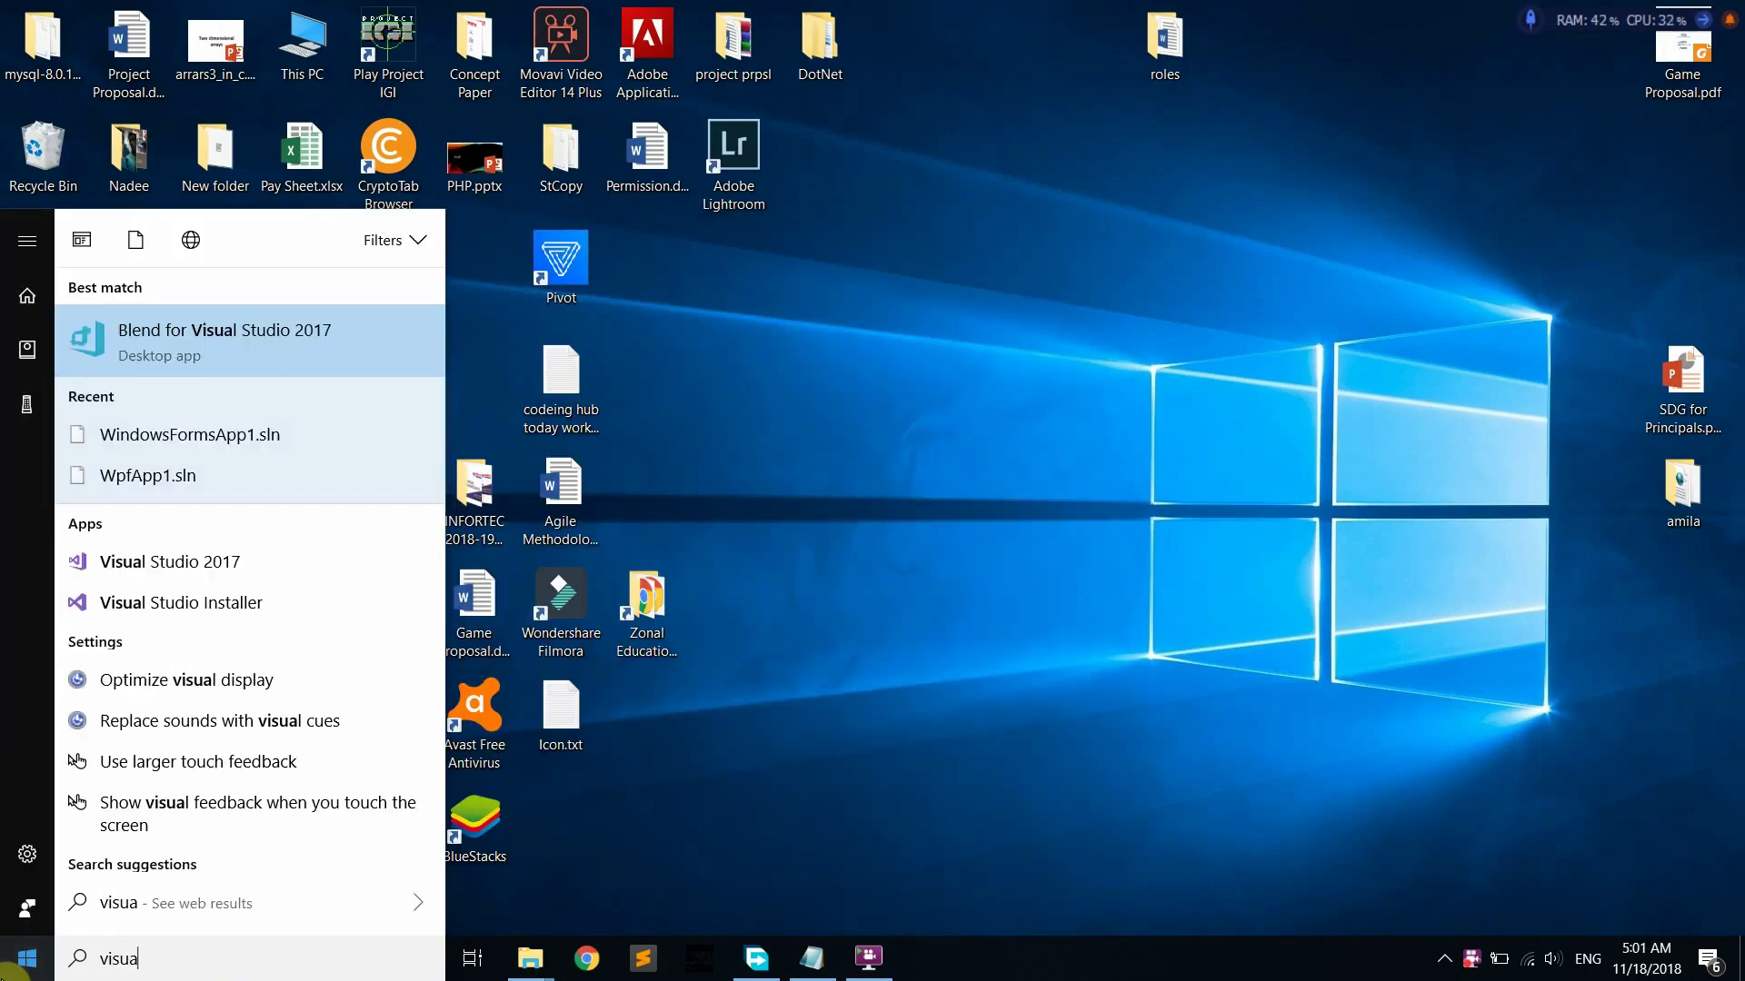
click(152, 351)
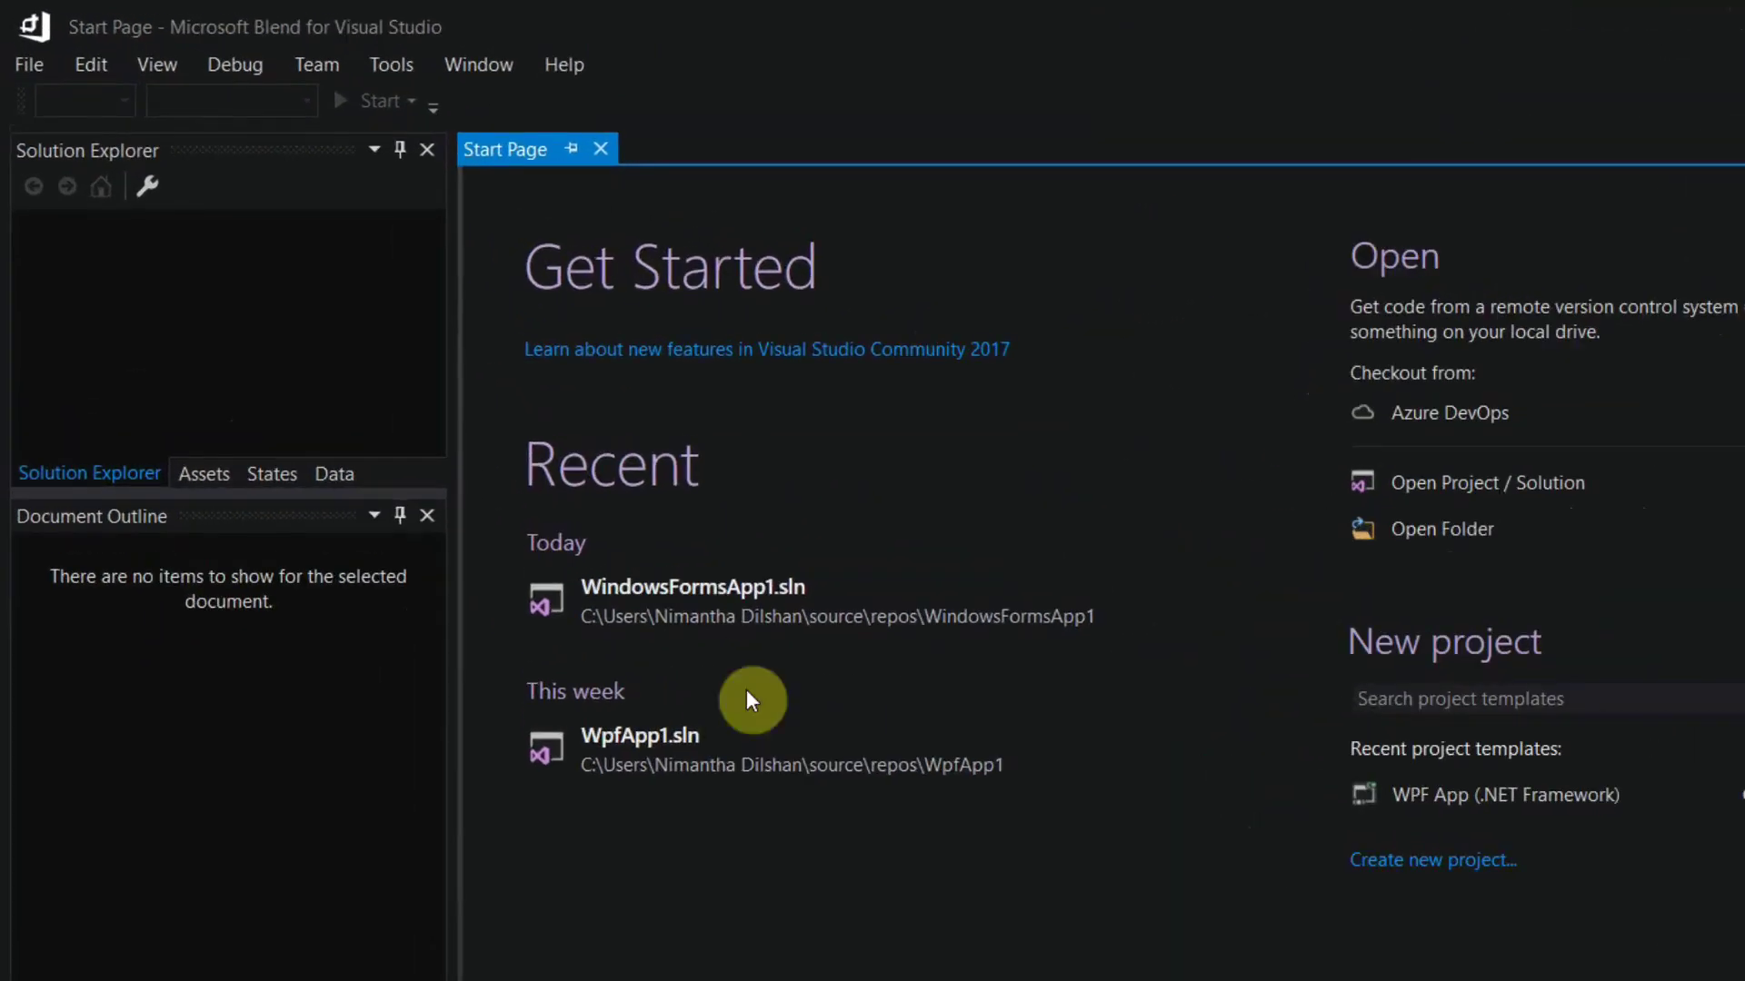
Start a new project in Blend and open the Visual Studio Installer from the New Project dialog.
click(41, 94)
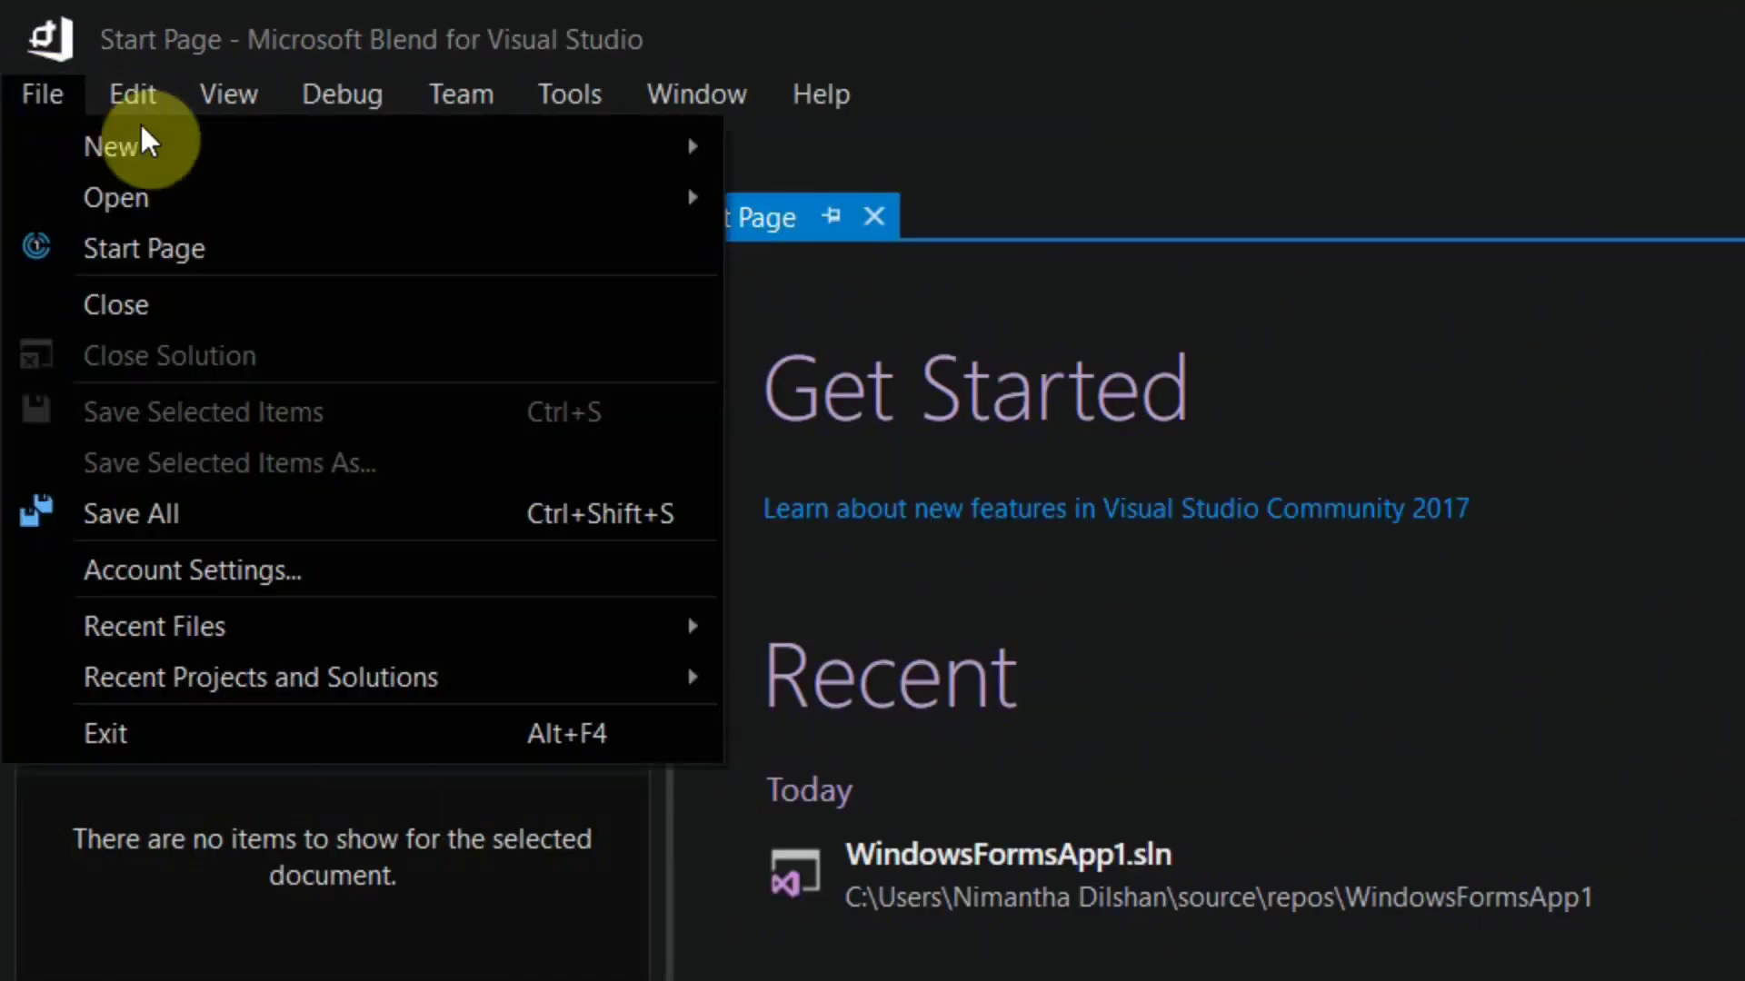
mouse_move(53, 136)
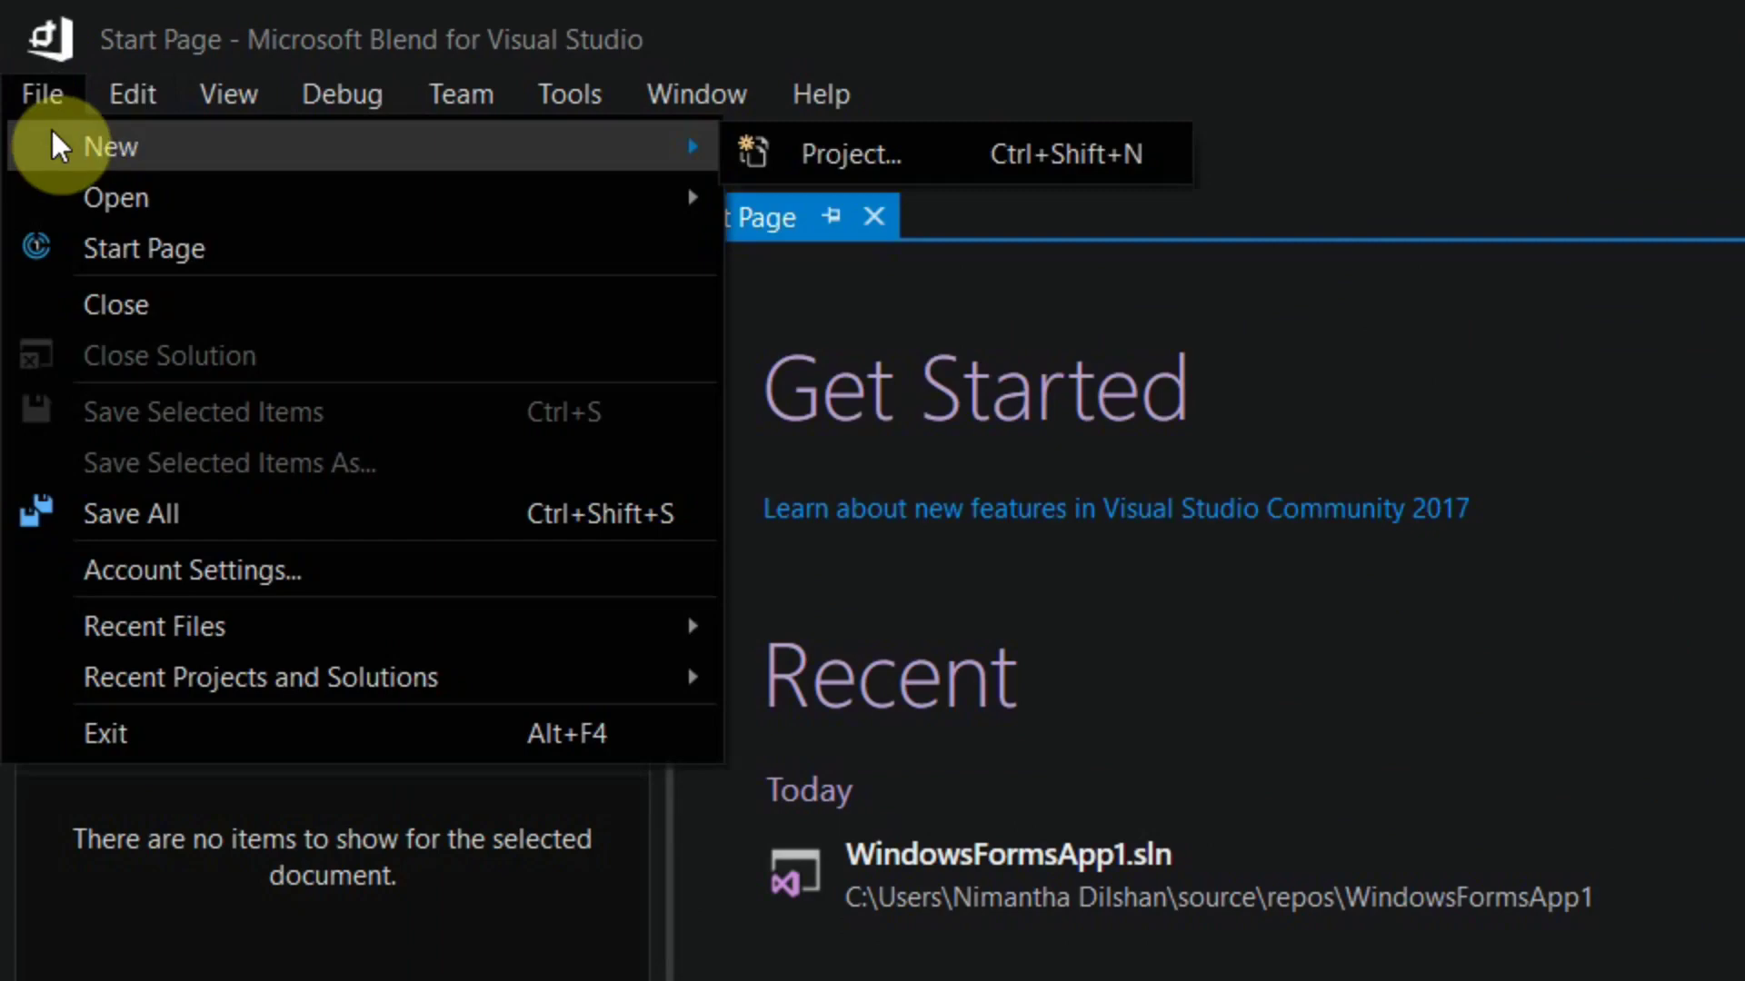
click(868, 162)
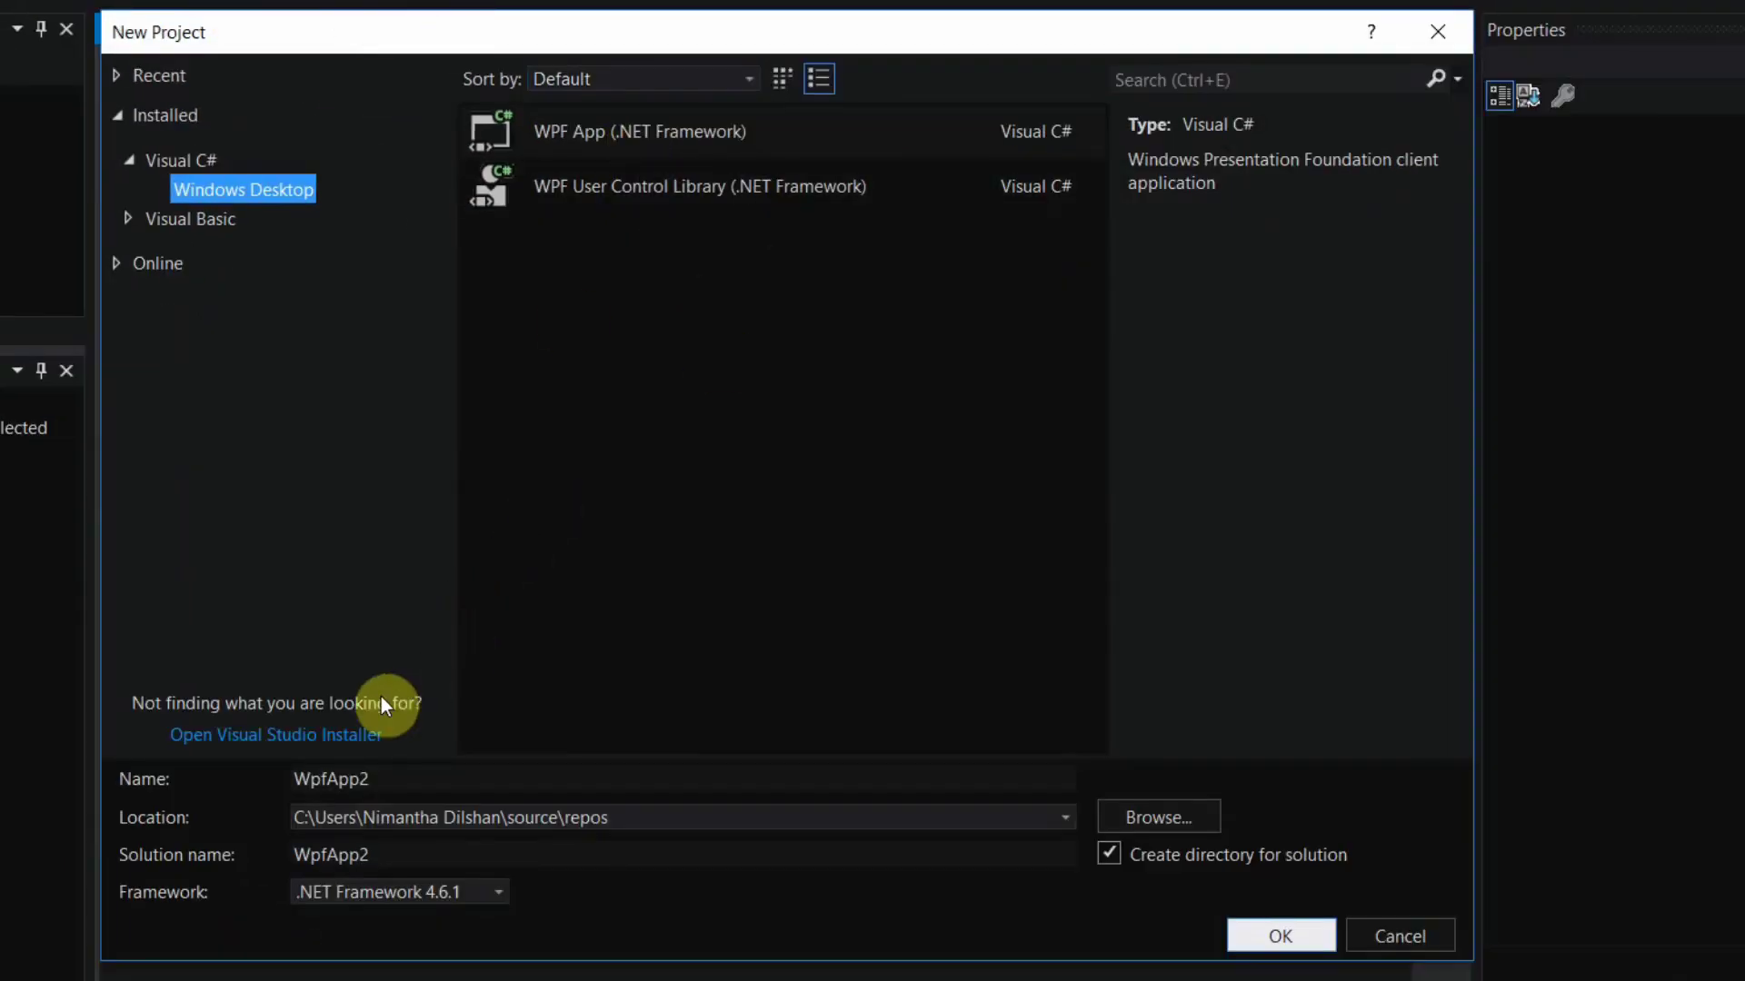
click(344, 743)
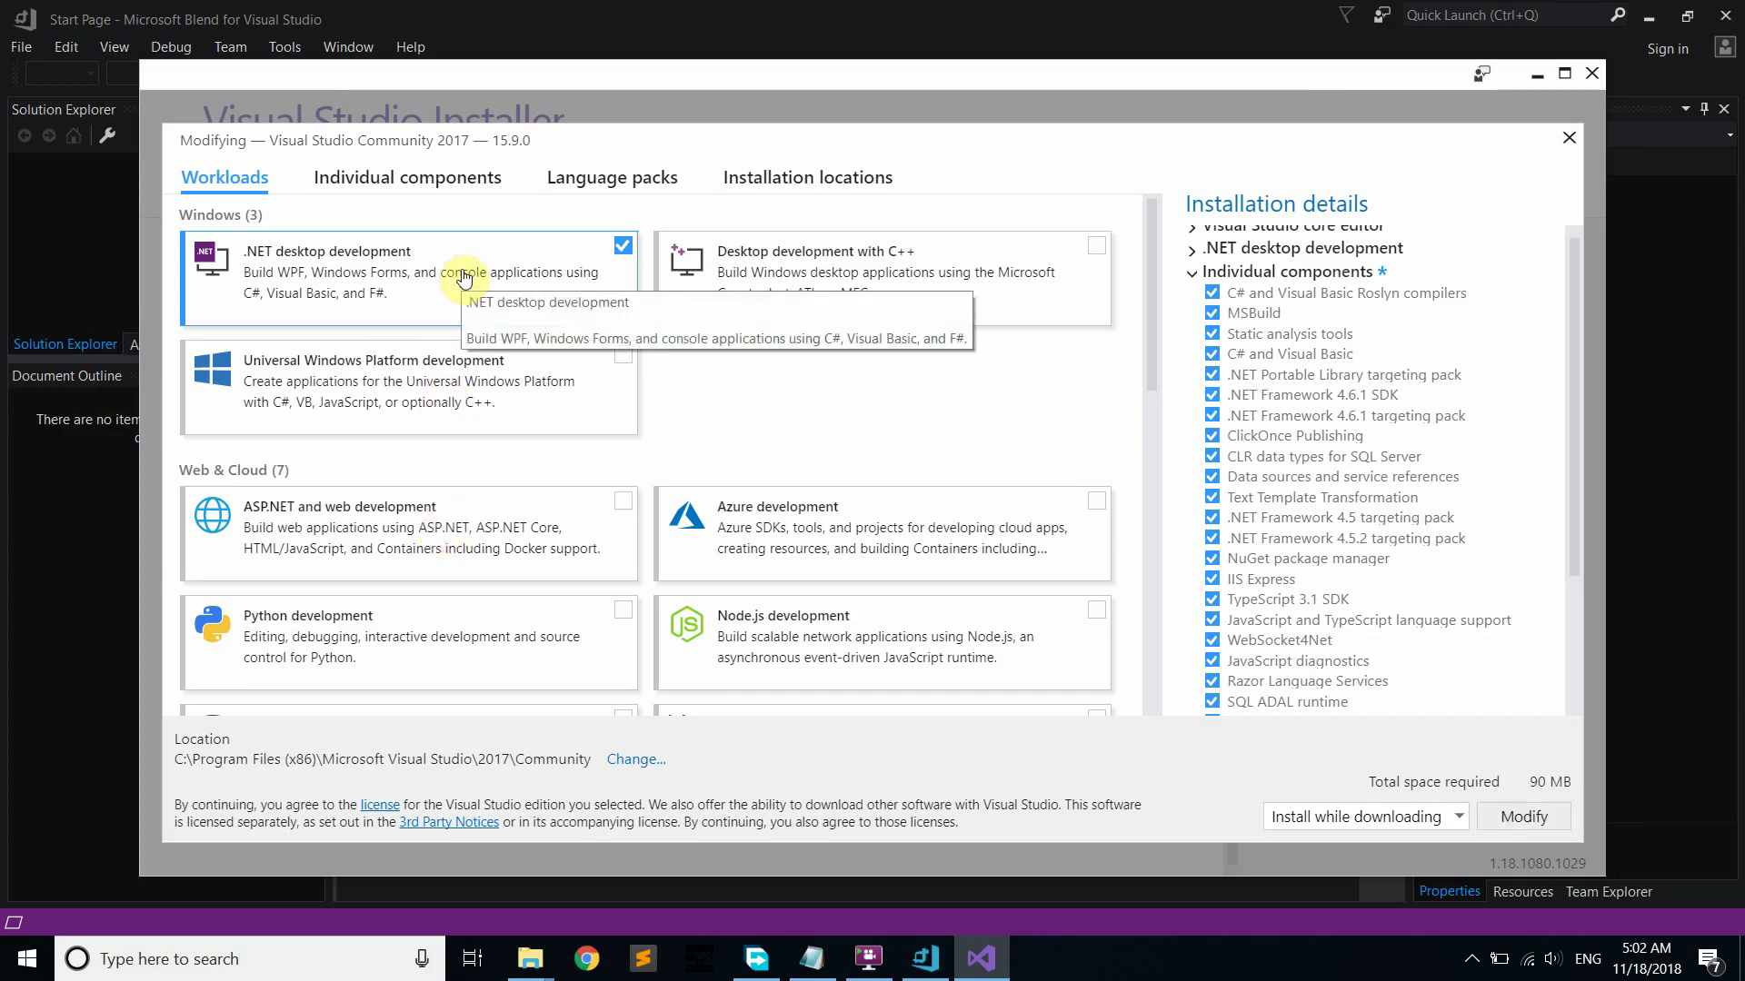
Include the .NET Framework 4.7.2 development tools under .NET desktop development and start the modification, letting it close the running processes.
scroll(1301, 419, up, 1)
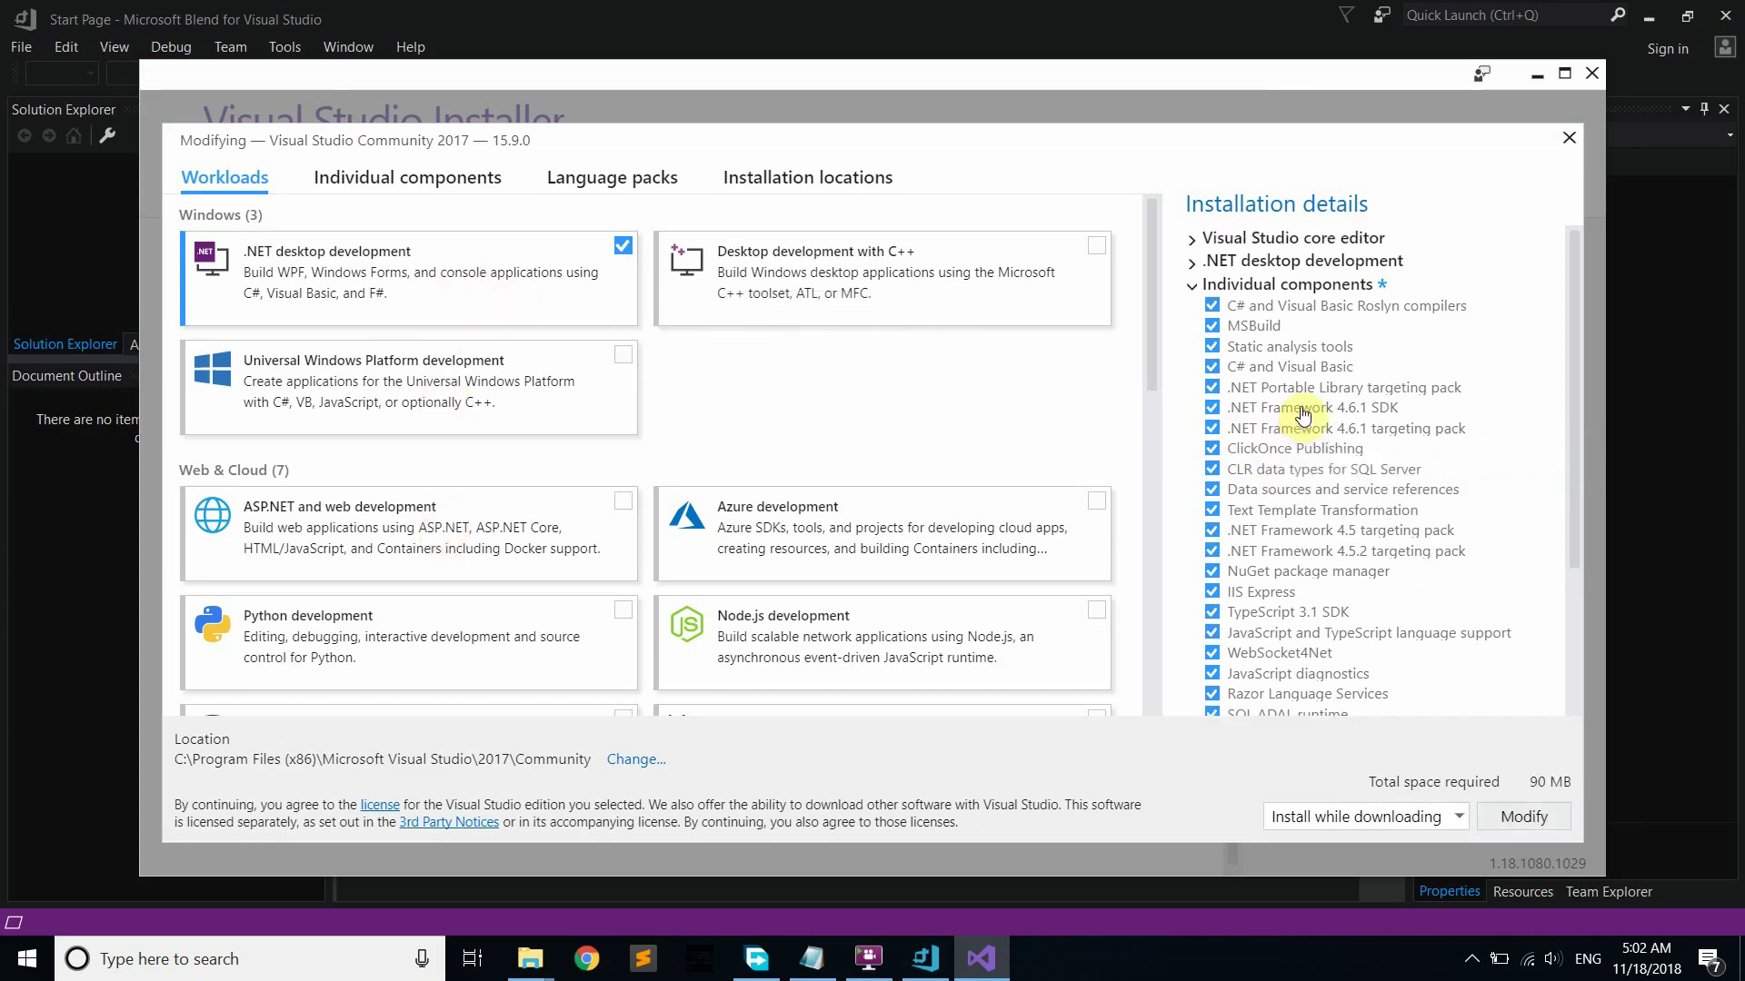
click(1192, 289)
click(1191, 262)
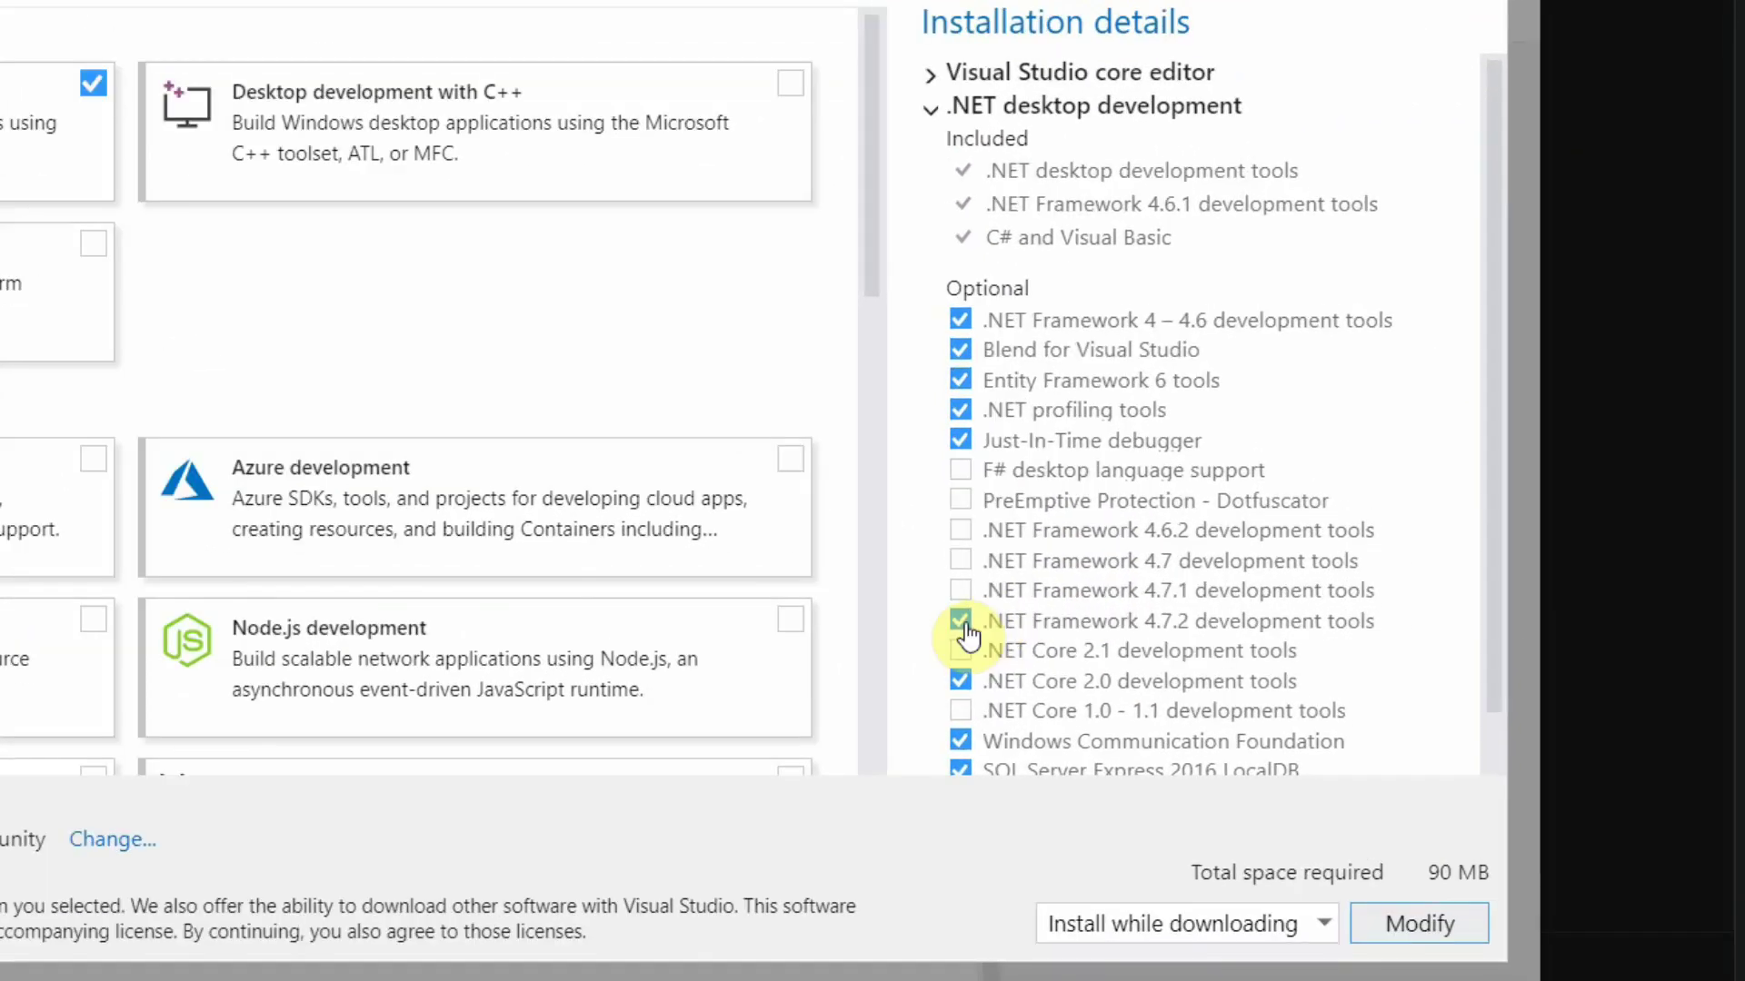
click(1196, 612)
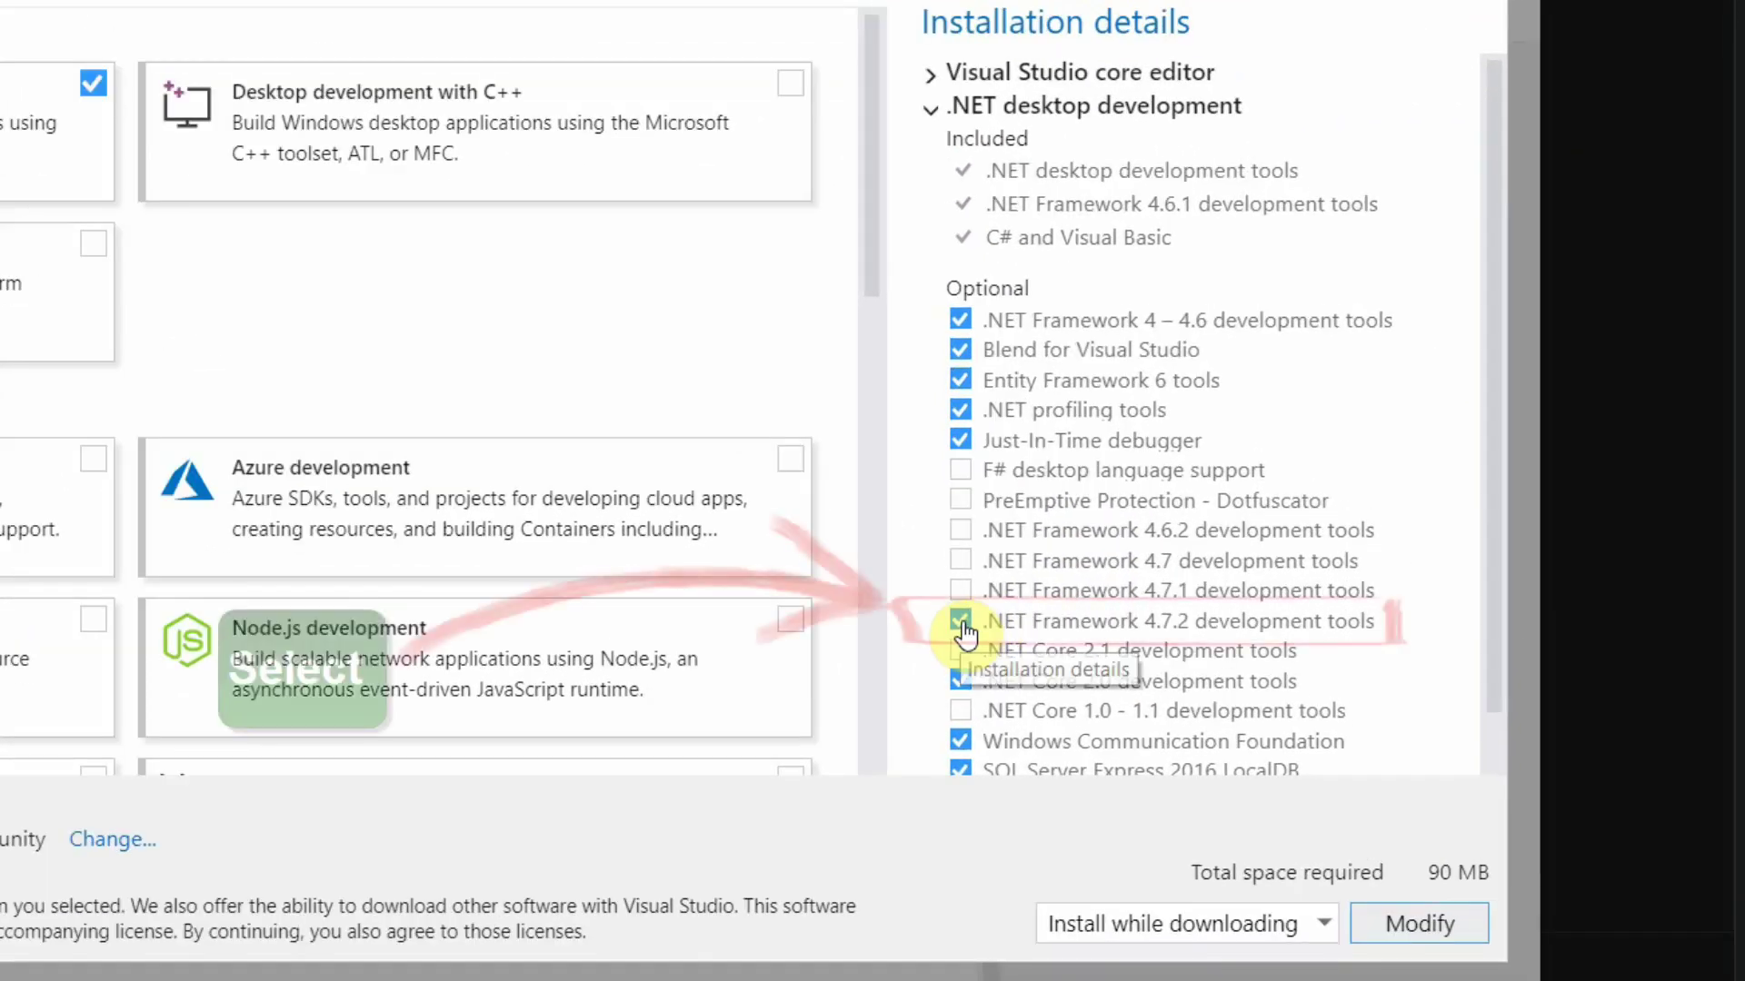
click(960, 623)
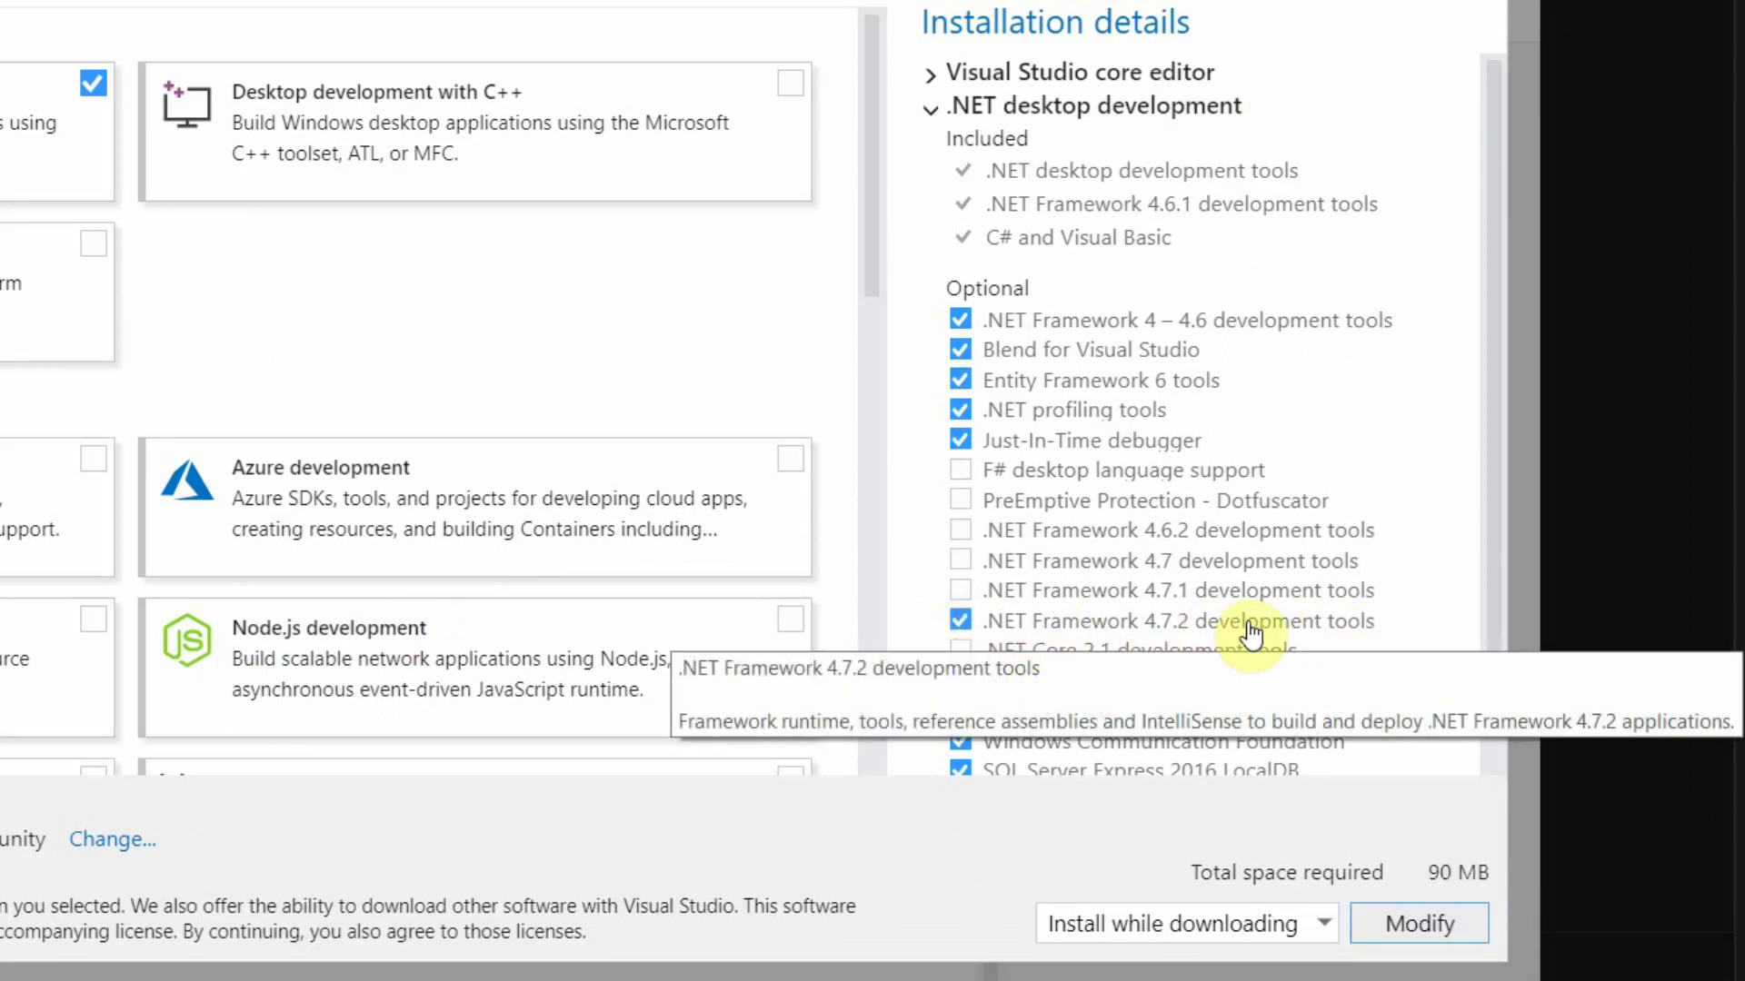
click(1404, 927)
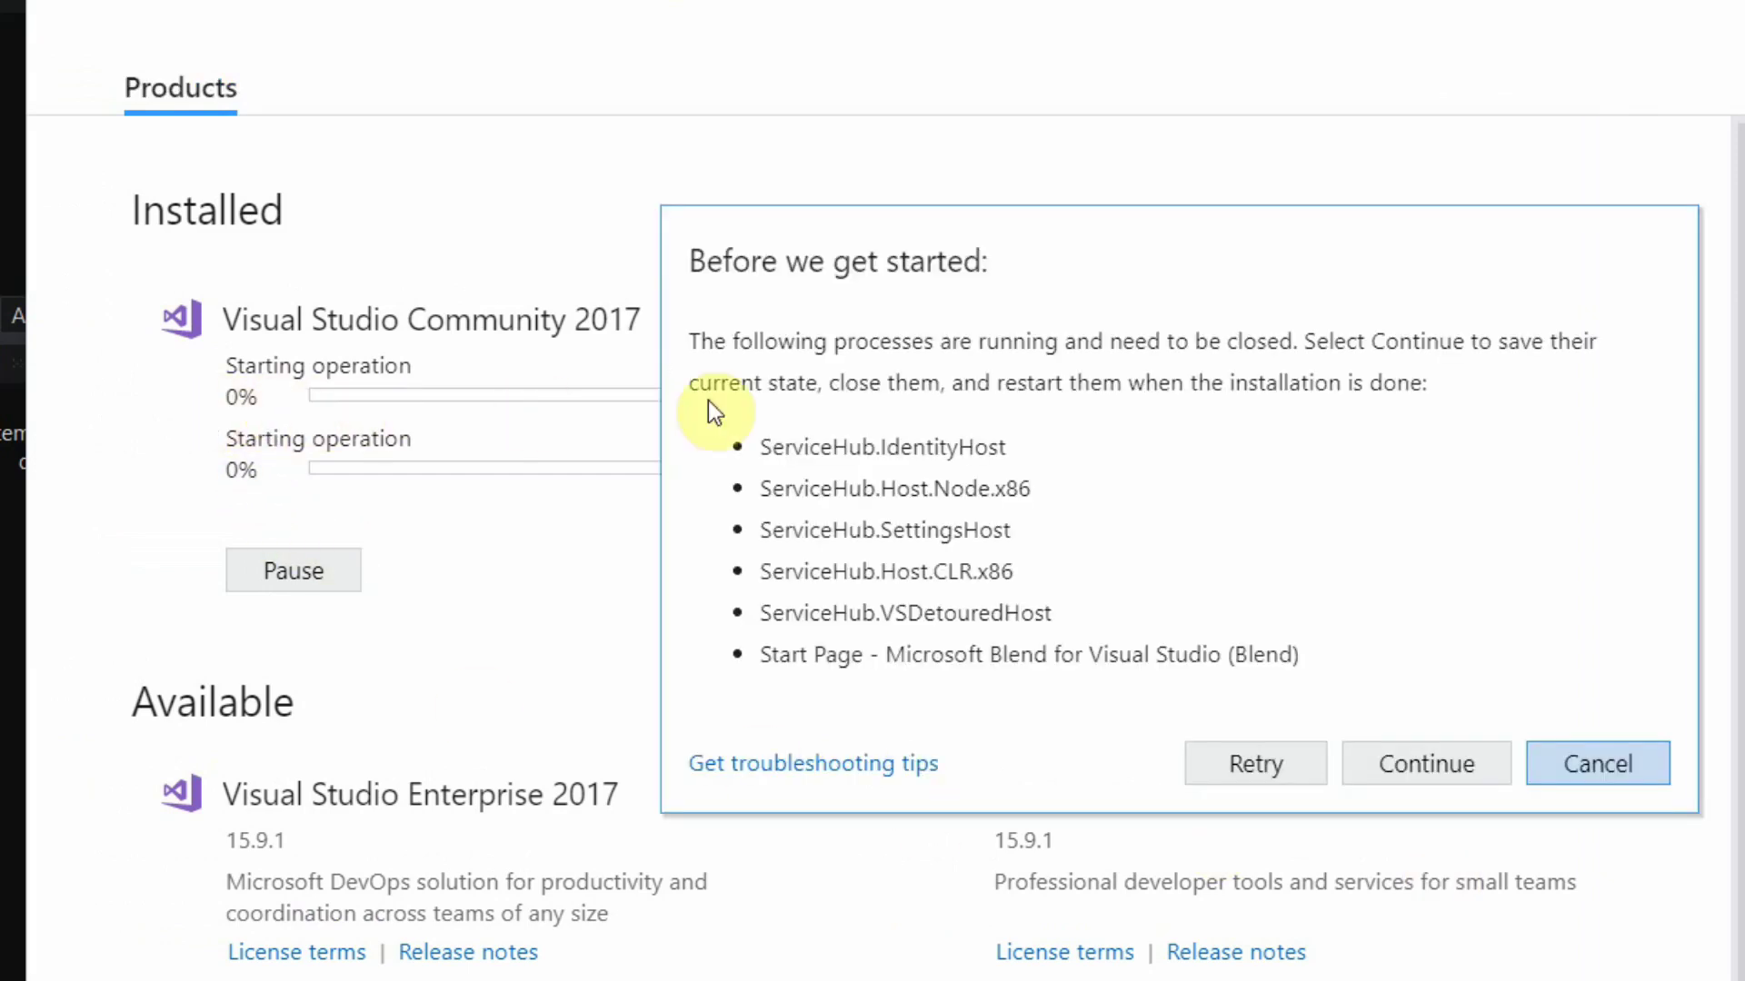
click(1443, 769)
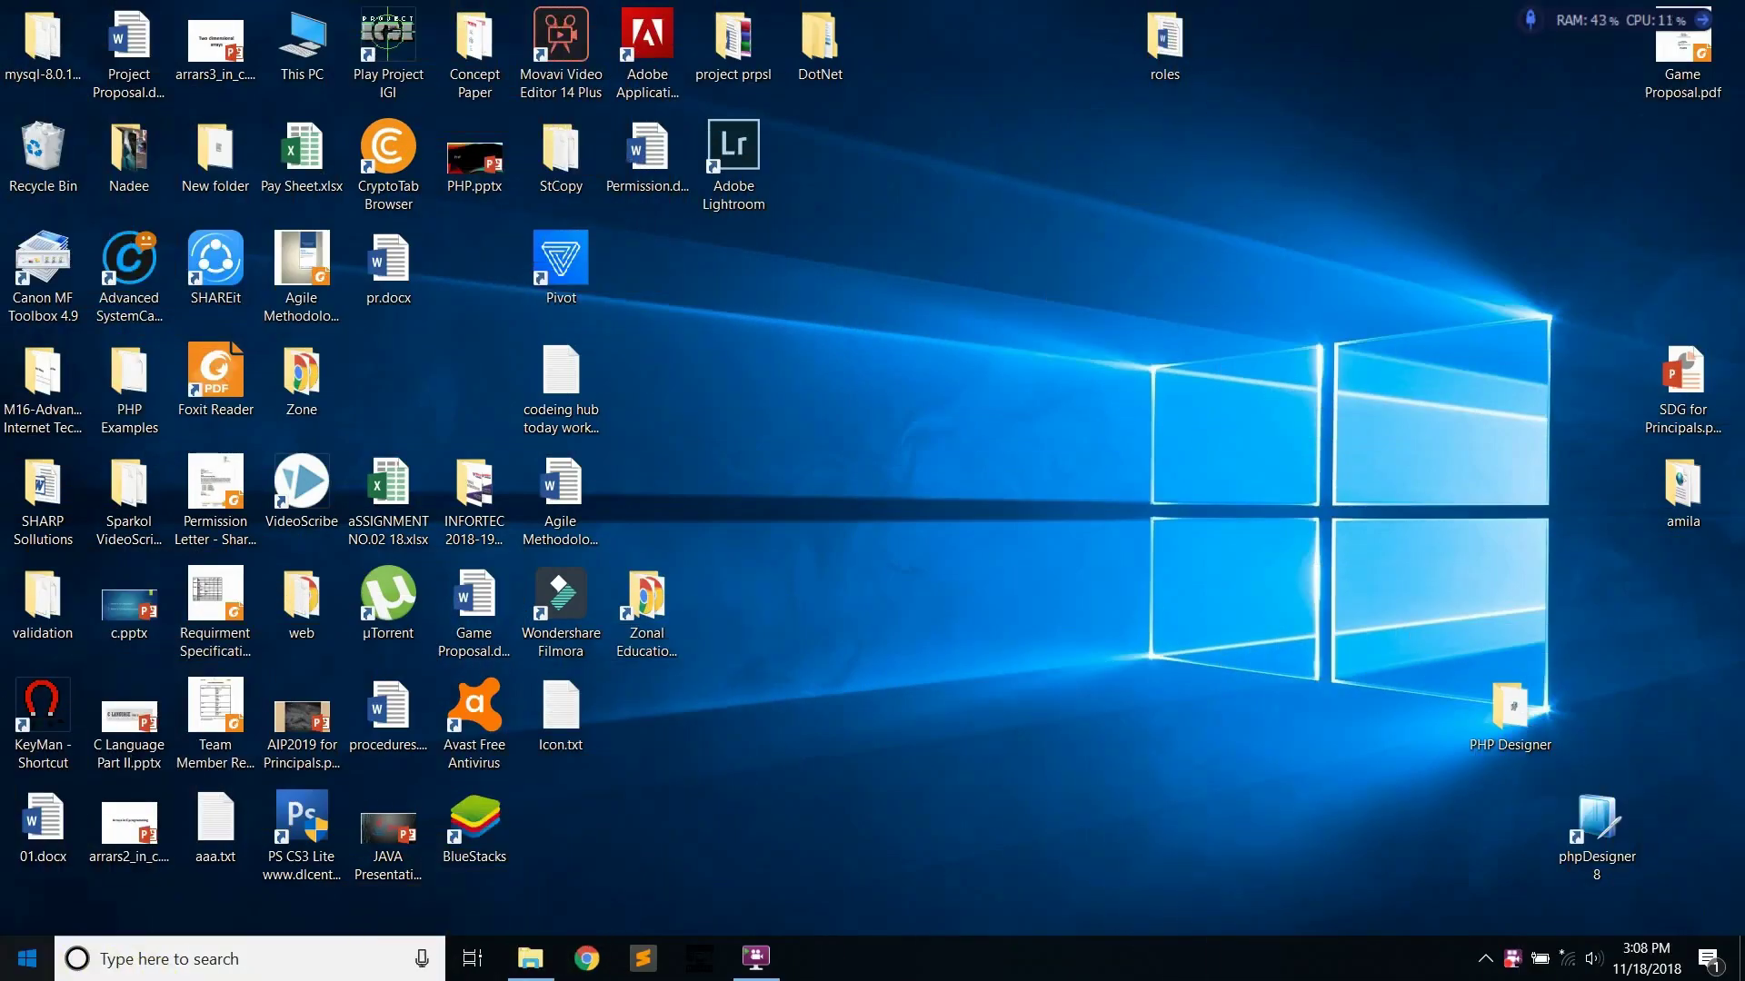
Search the installed apps for "visual" and launch Visual Studio 2017.
click(26, 959)
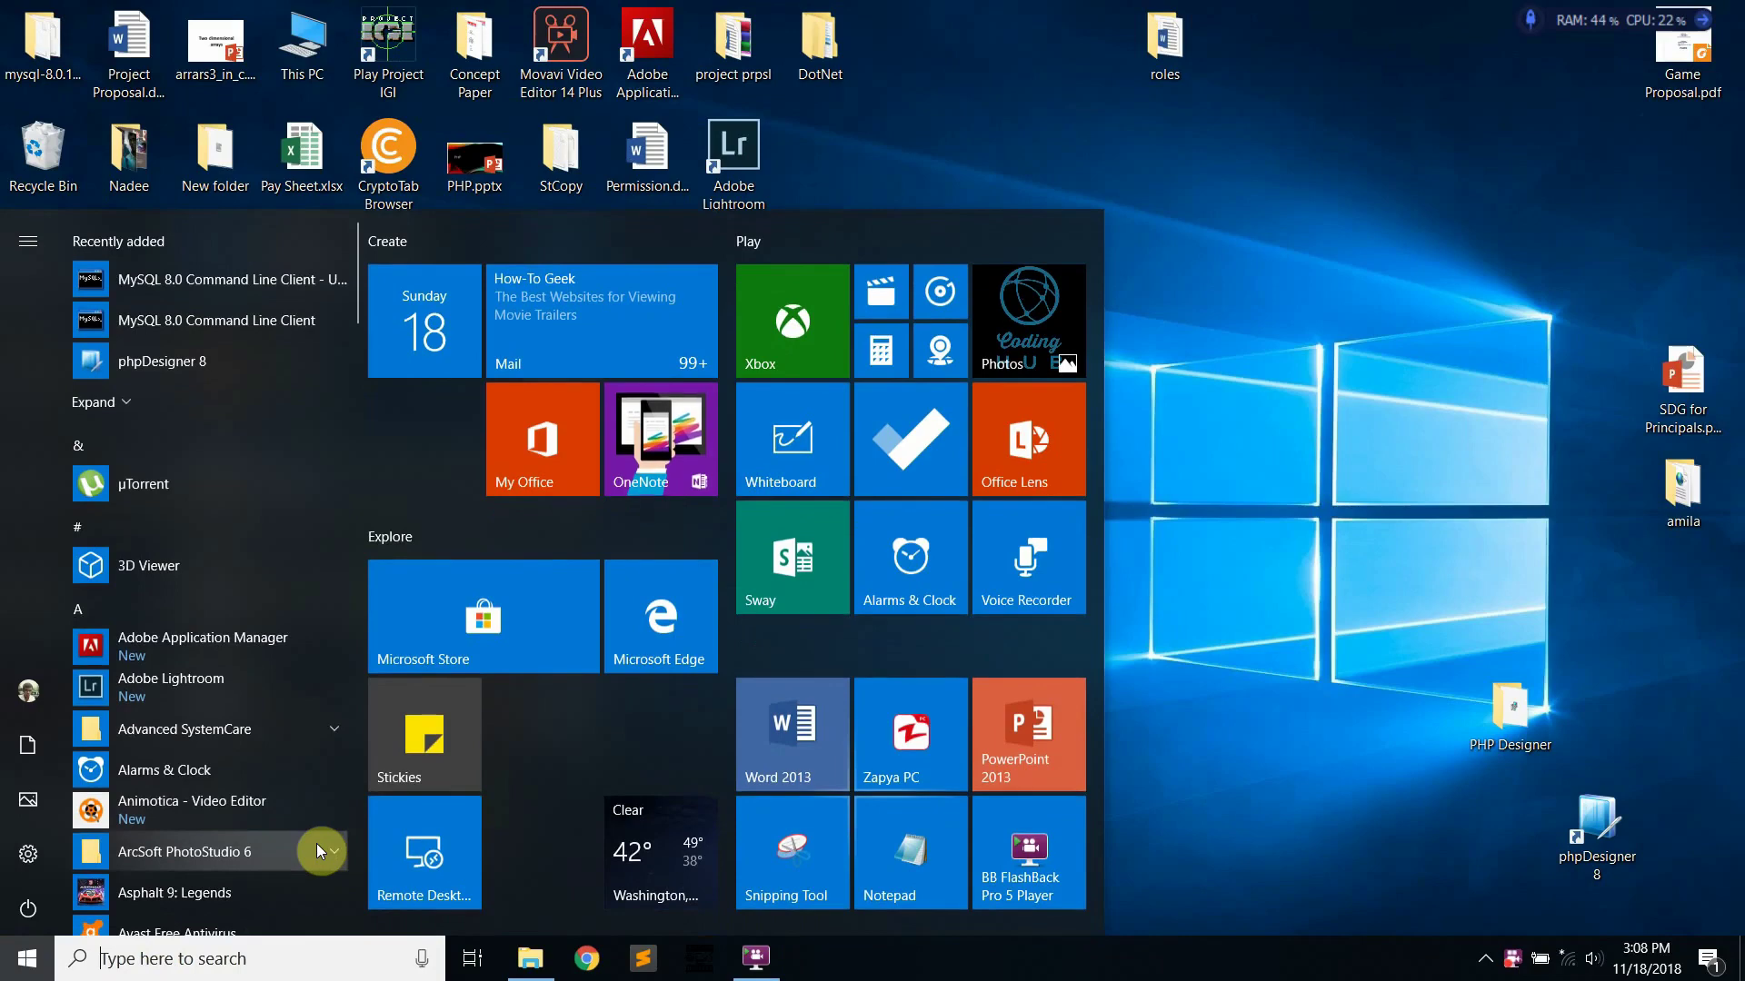
text(visual)
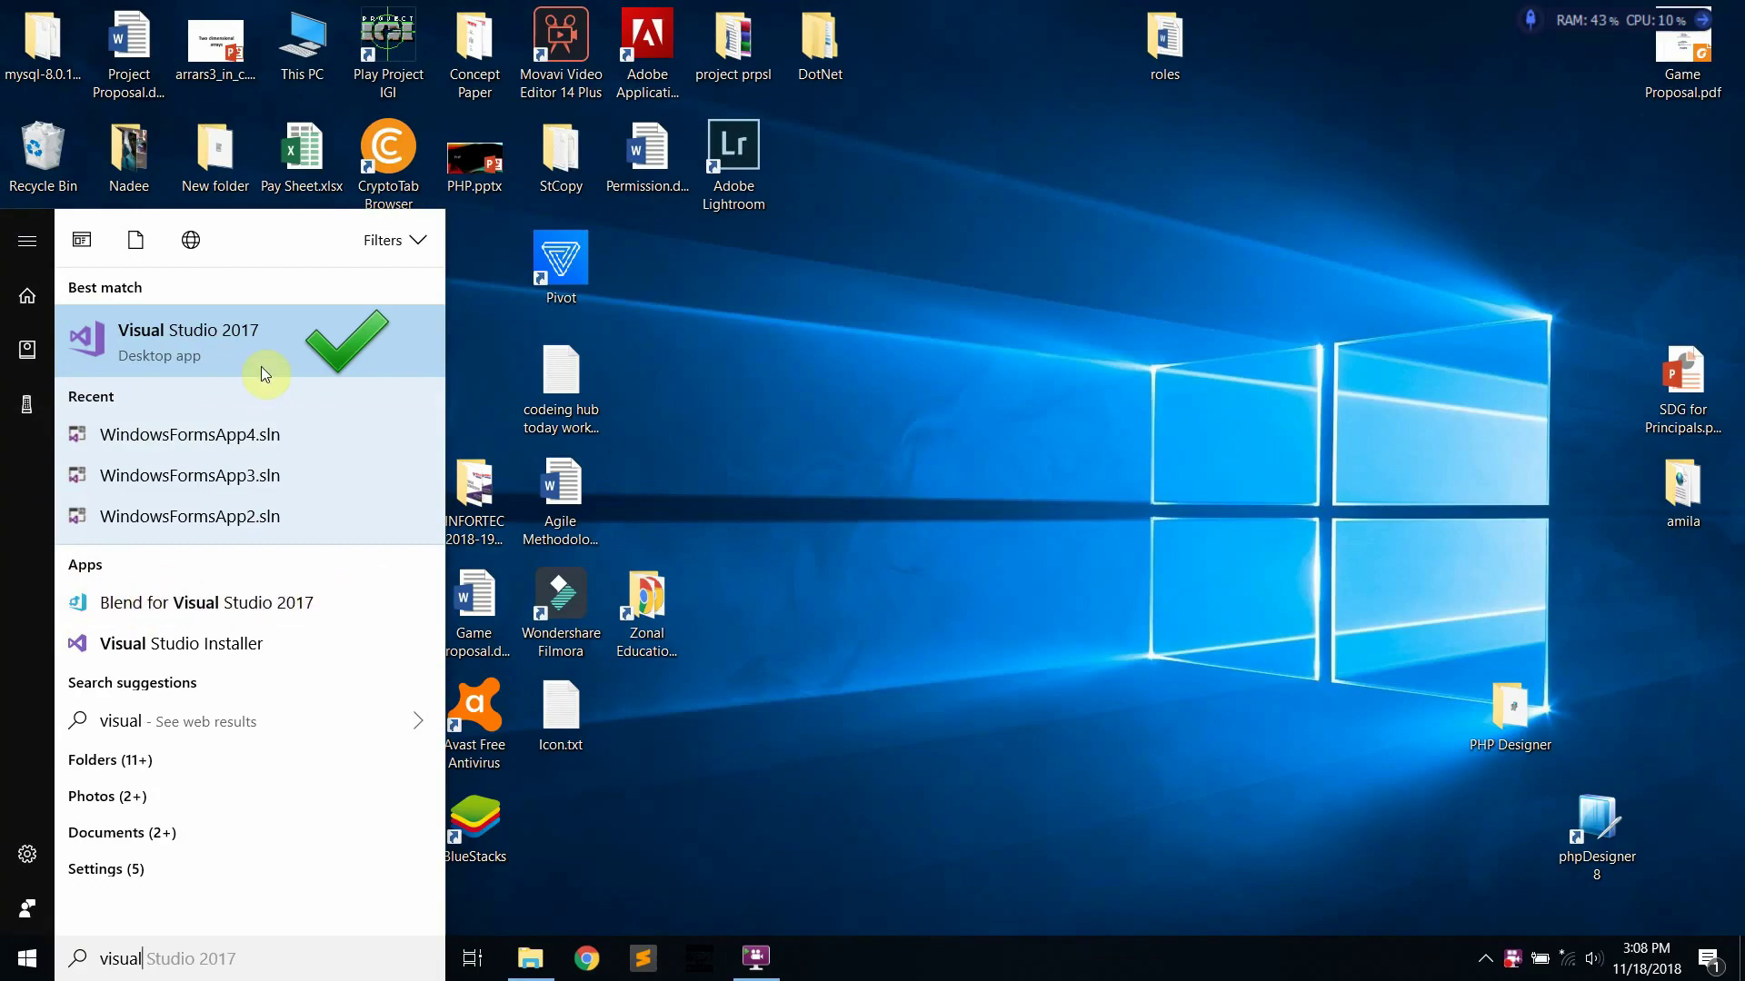
click(265, 338)
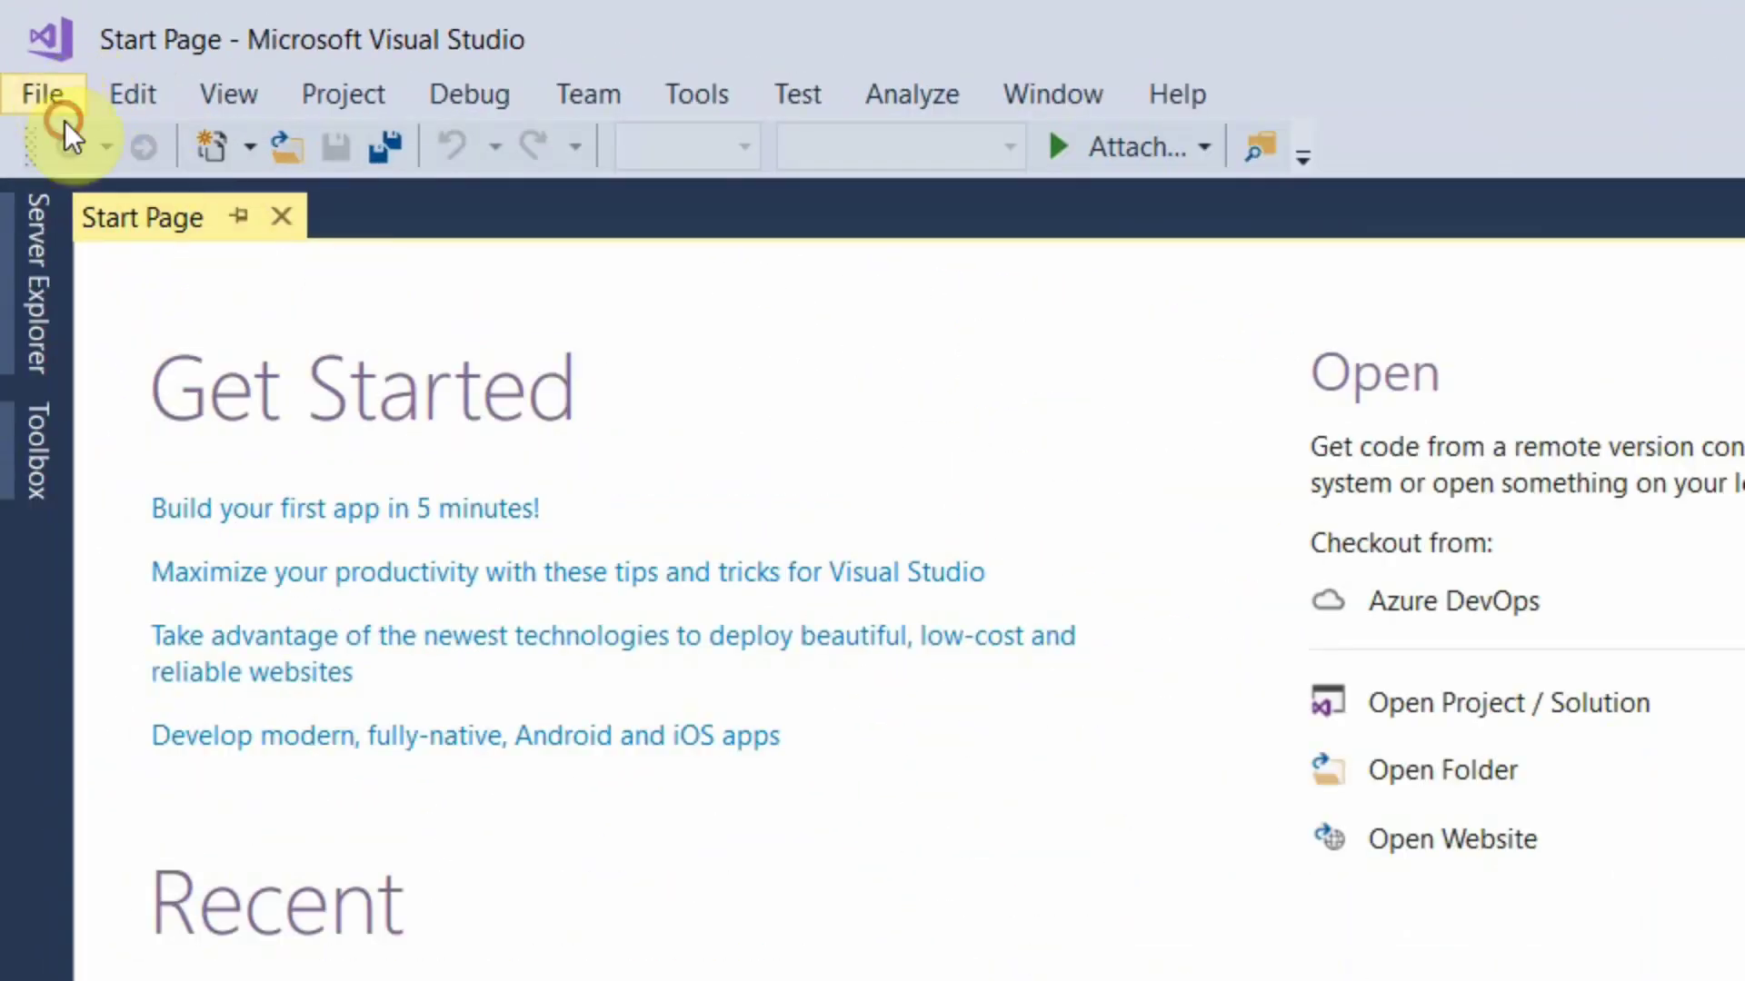
Start a new project and select the Windows Forms App (.NET Framework) template under Visual C# Windows Desktop.
click(58, 112)
mouse_move(122, 155)
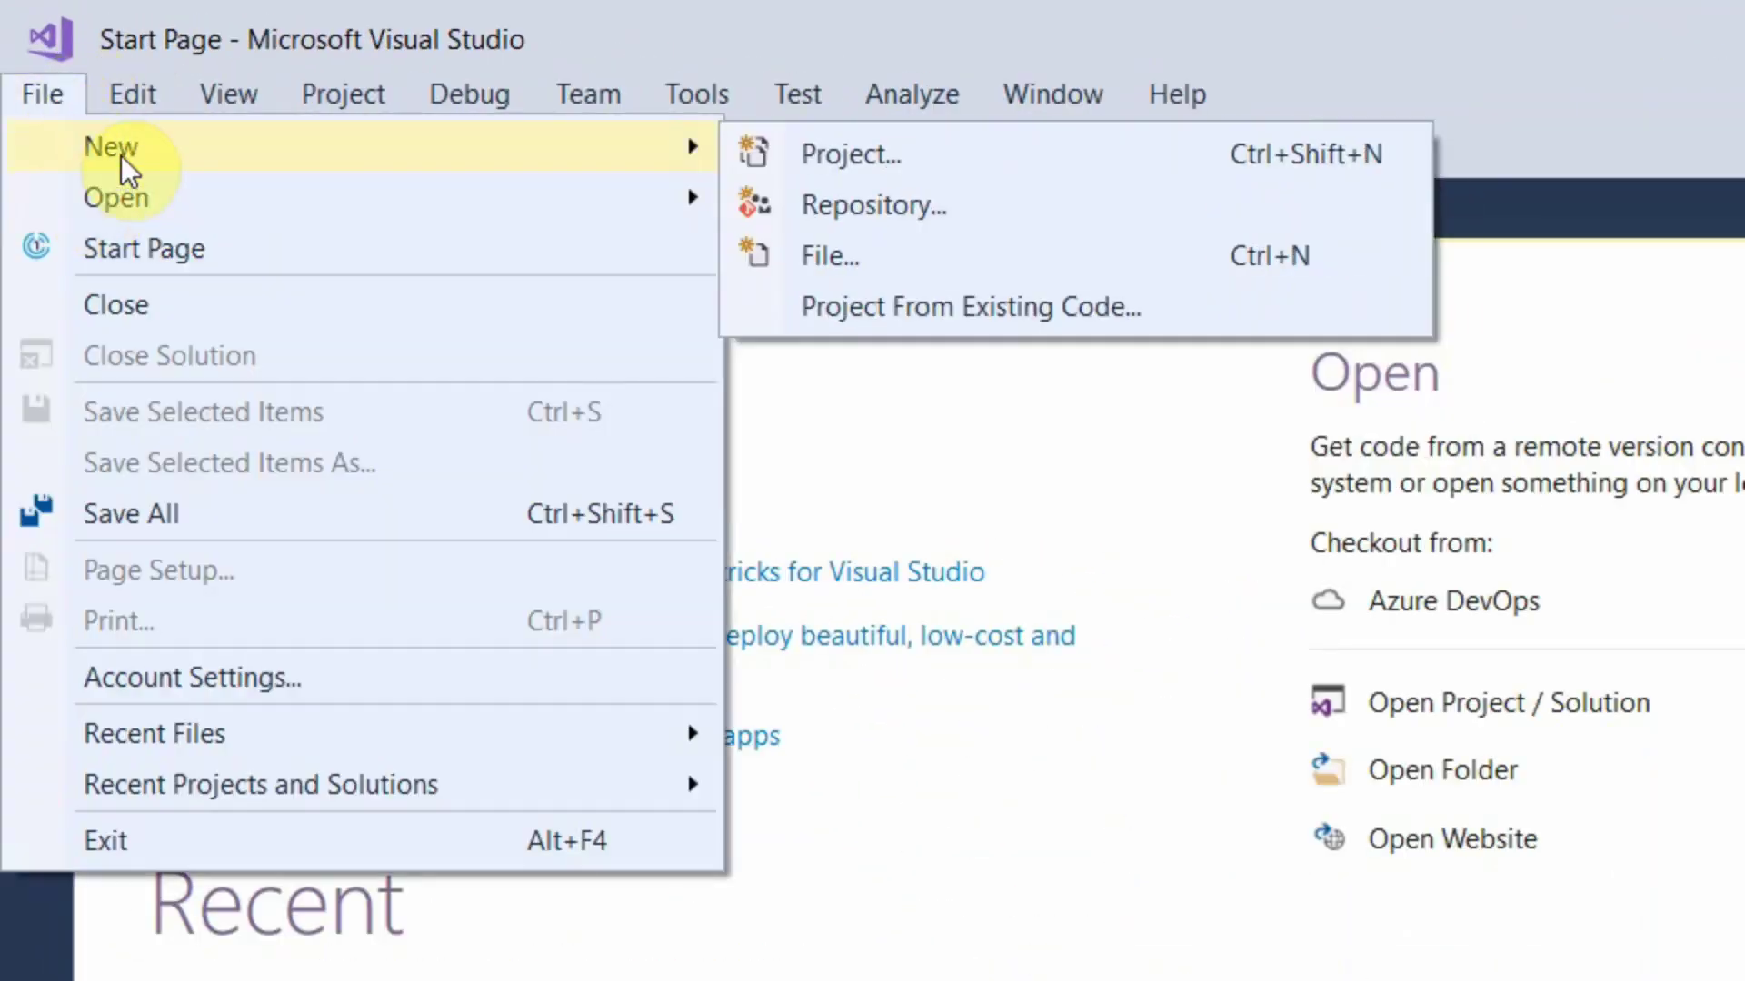
click(814, 153)
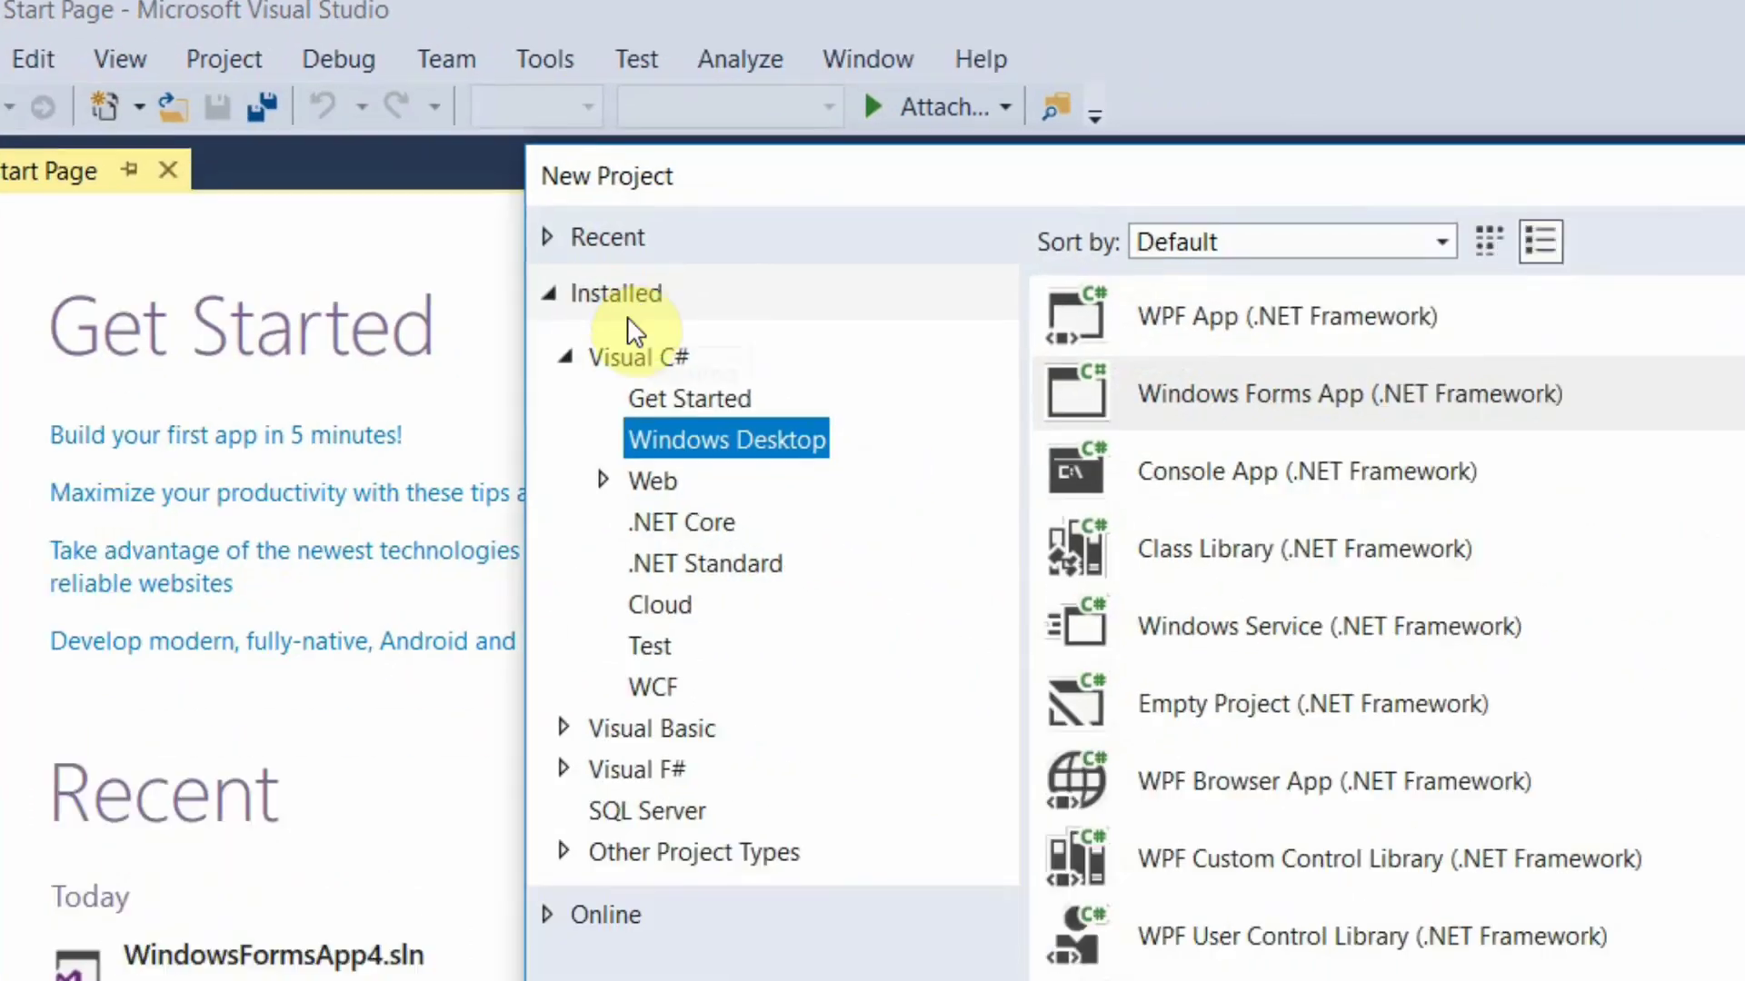
click(717, 389)
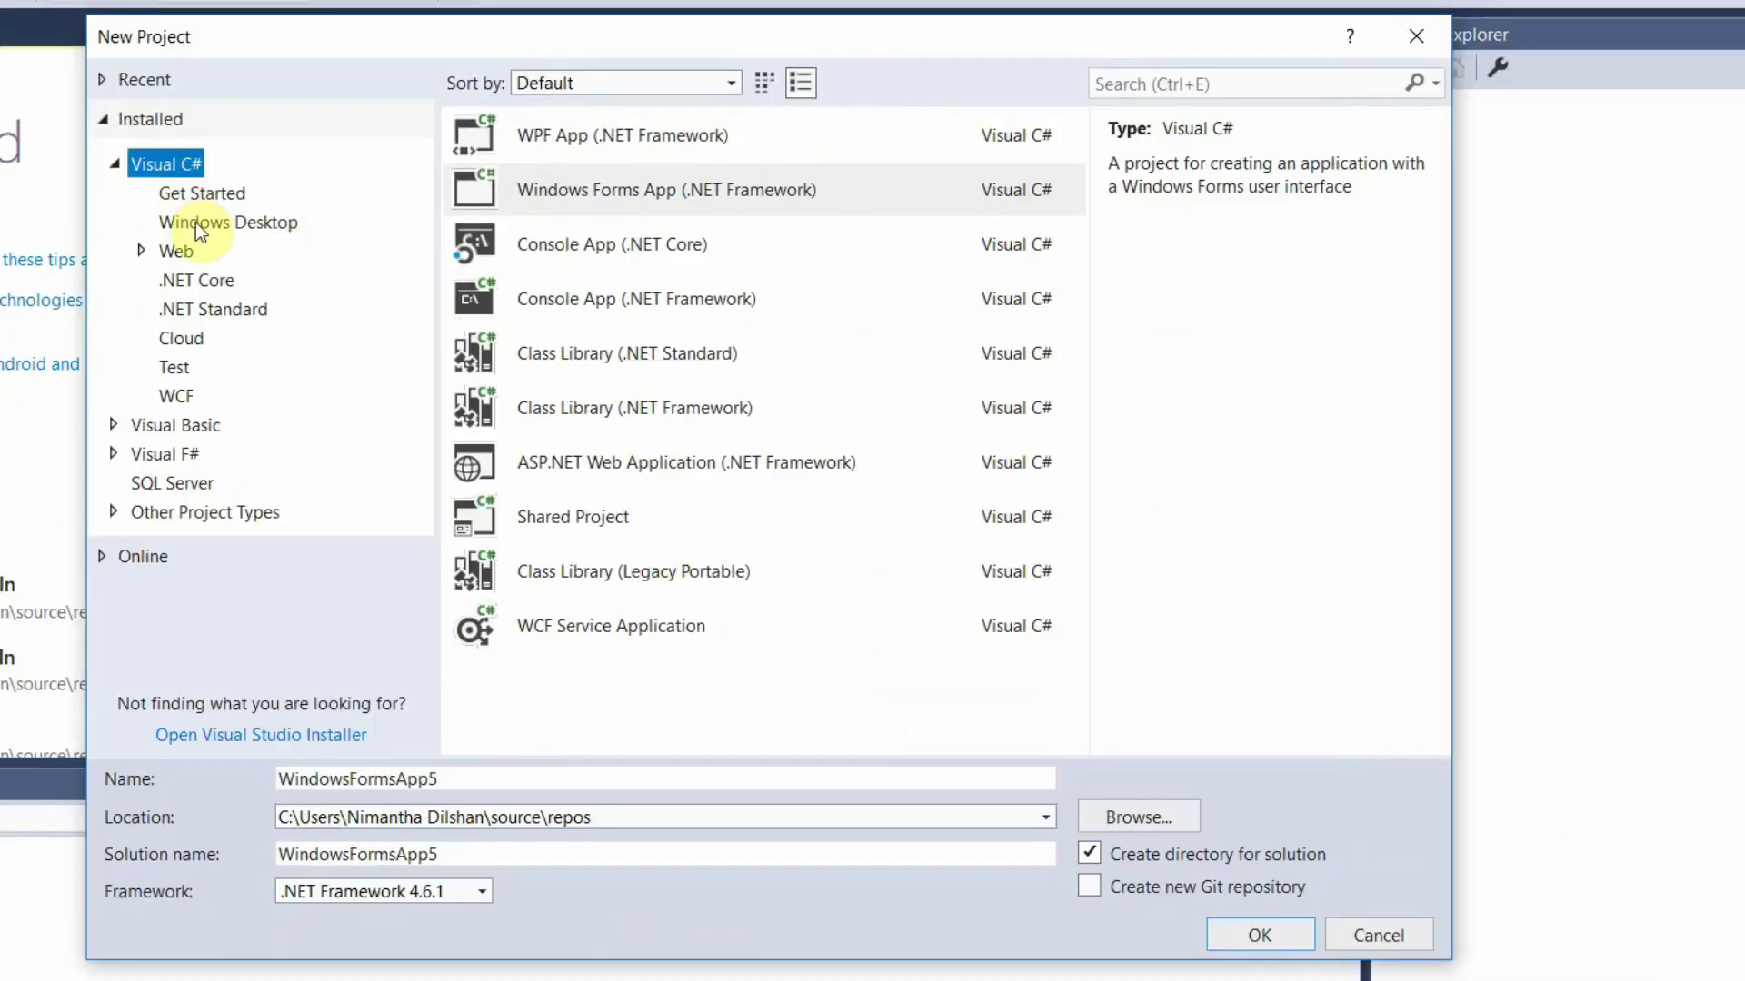
click(196, 227)
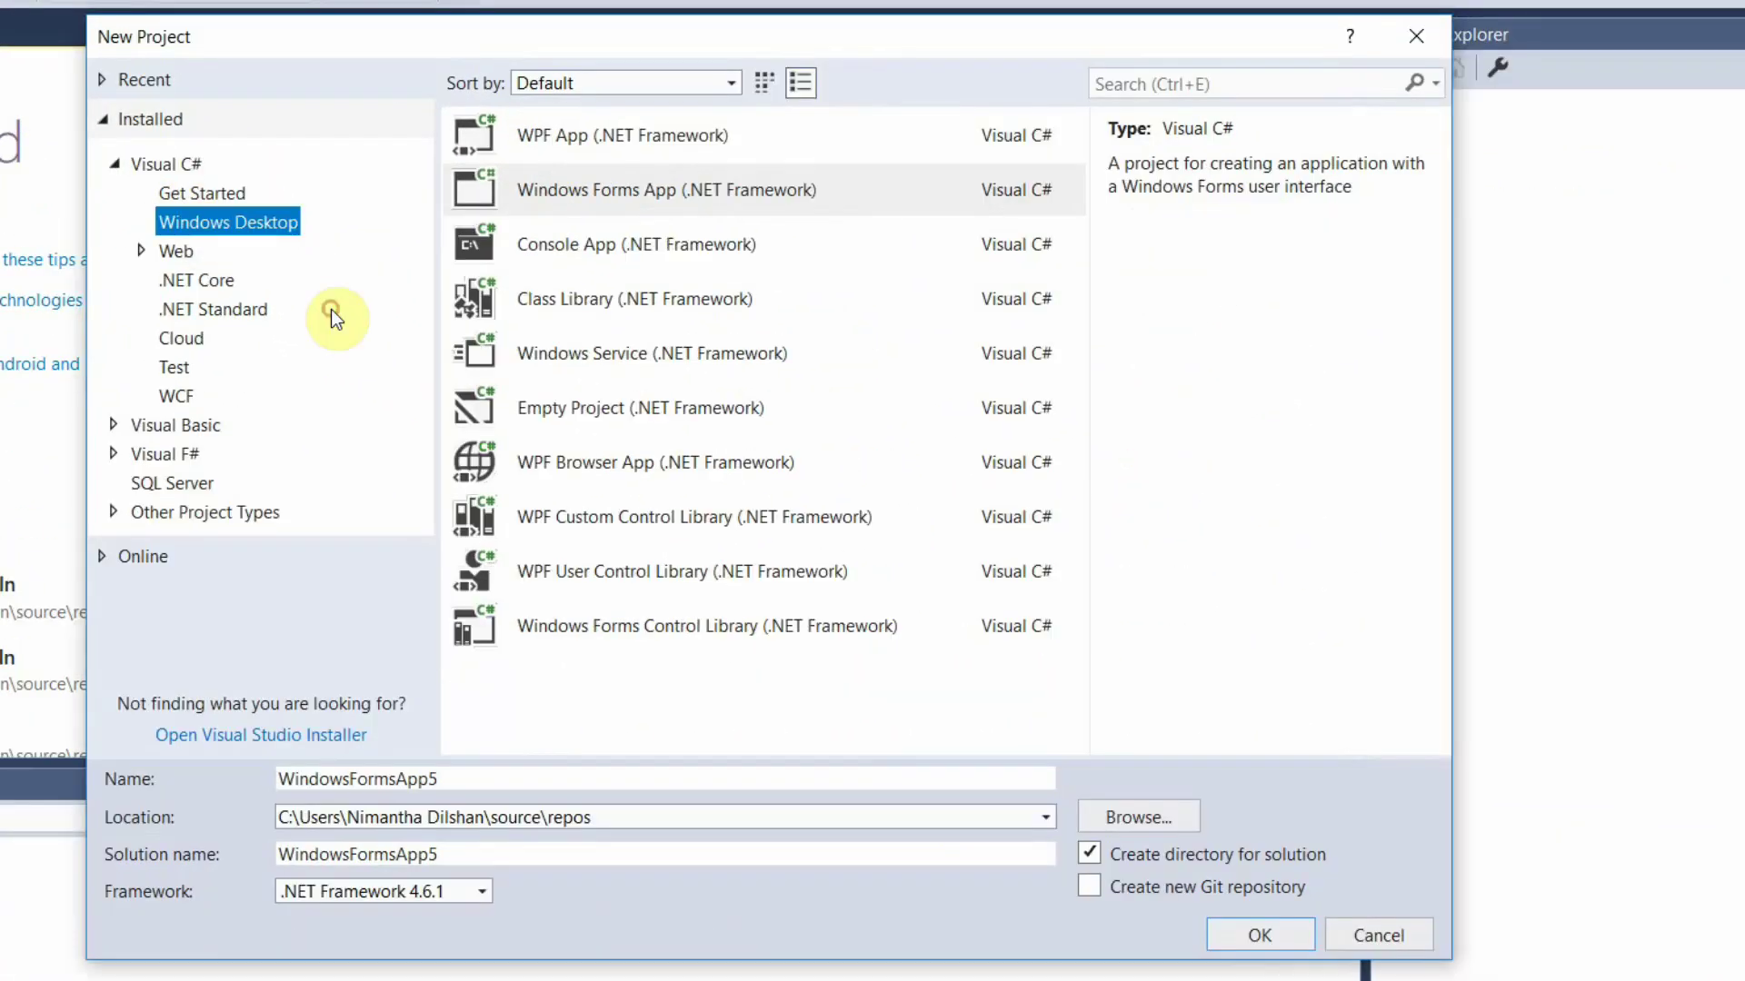
click(936, 211)
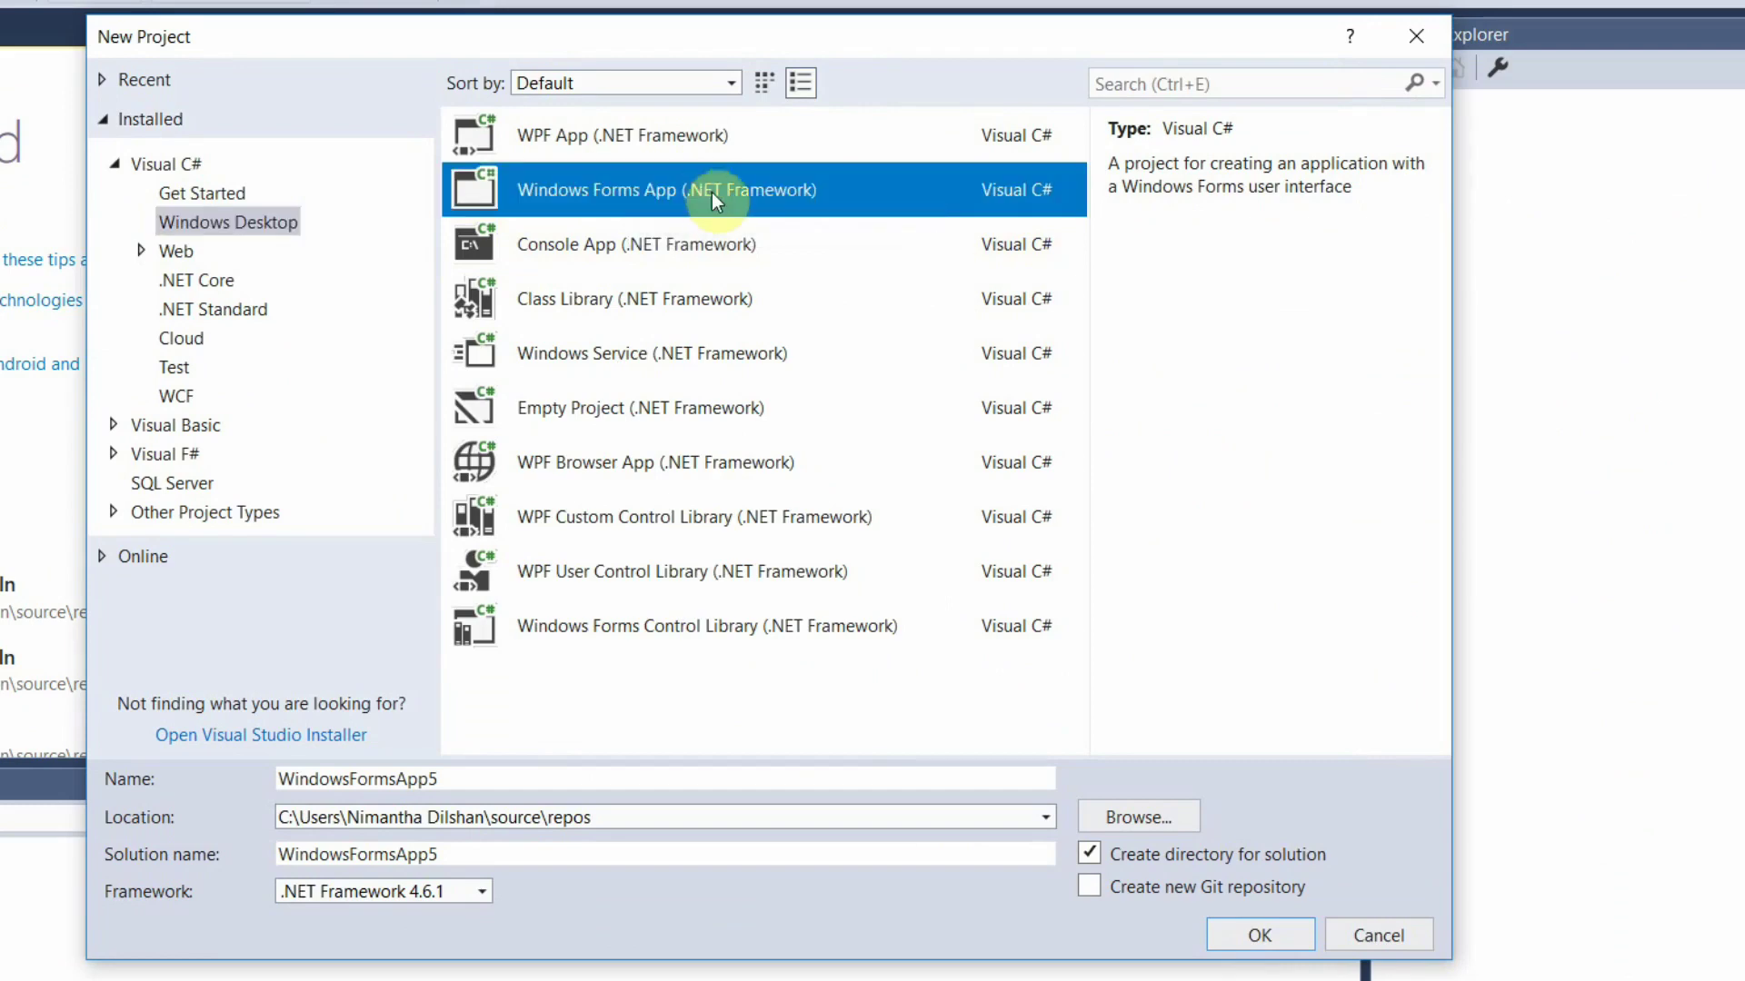
Keep the project name WindowsFormsApp5 and the default location, choose .NET Framework 4.6.1, and create the project.
drag(448, 774, 276, 779)
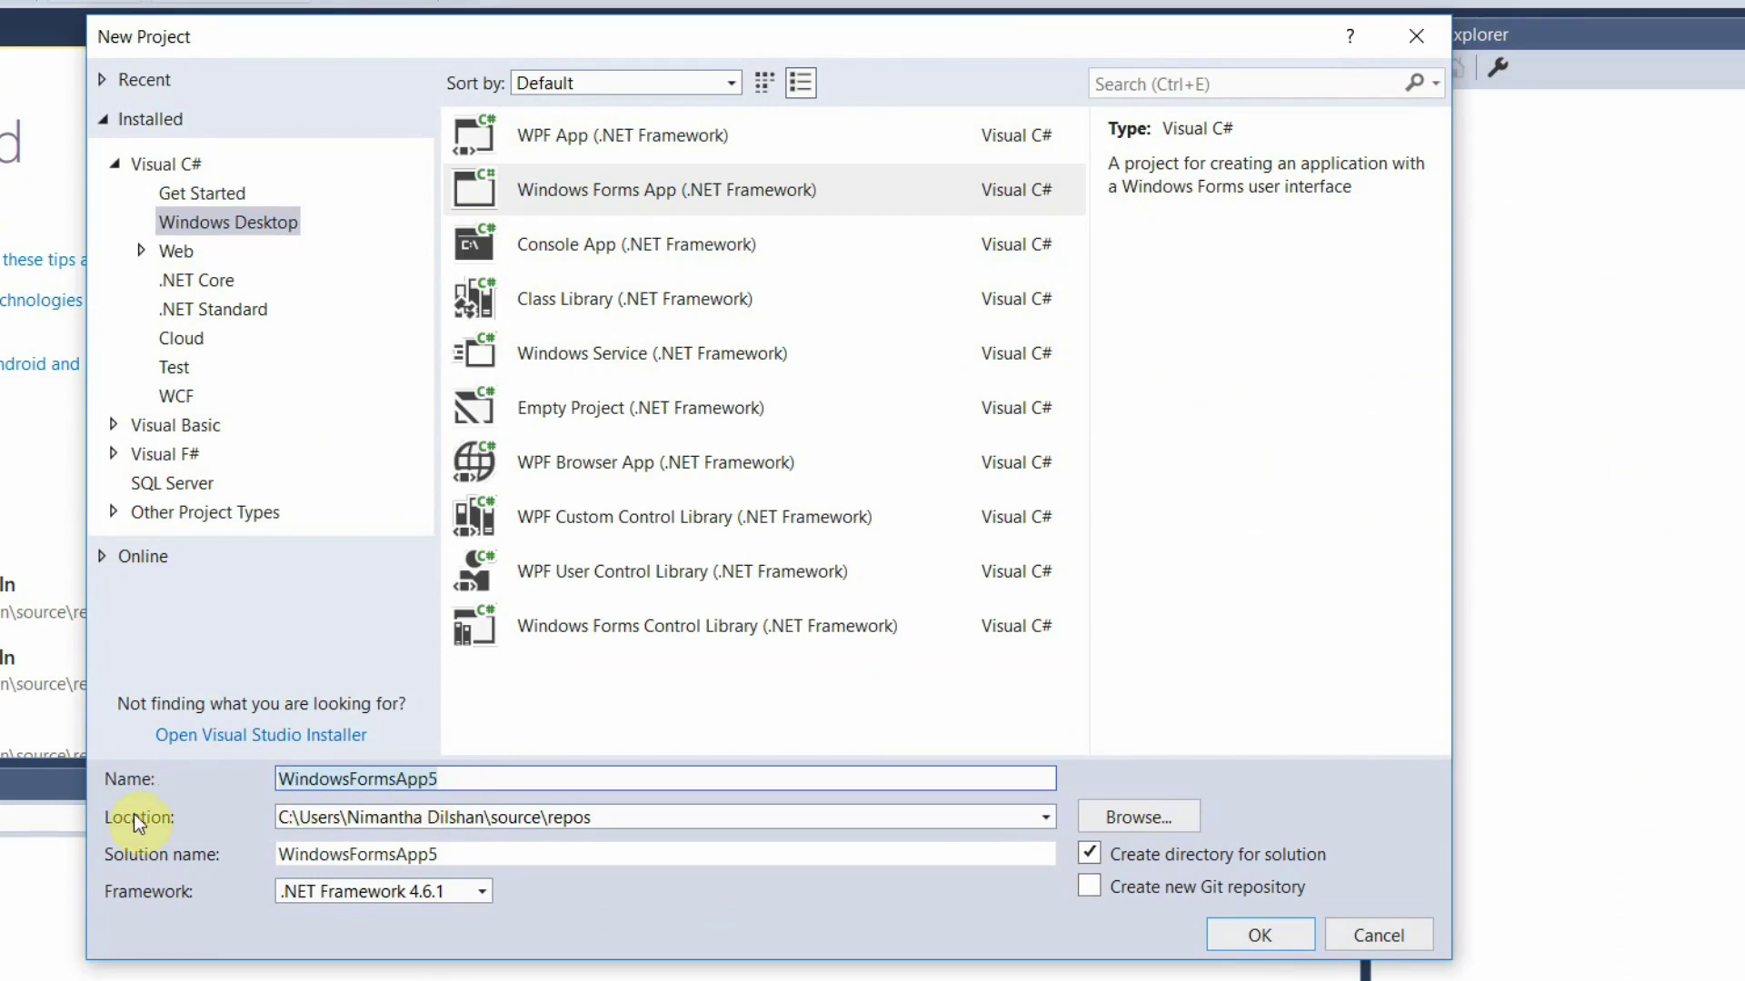
drag(277, 817, 592, 817)
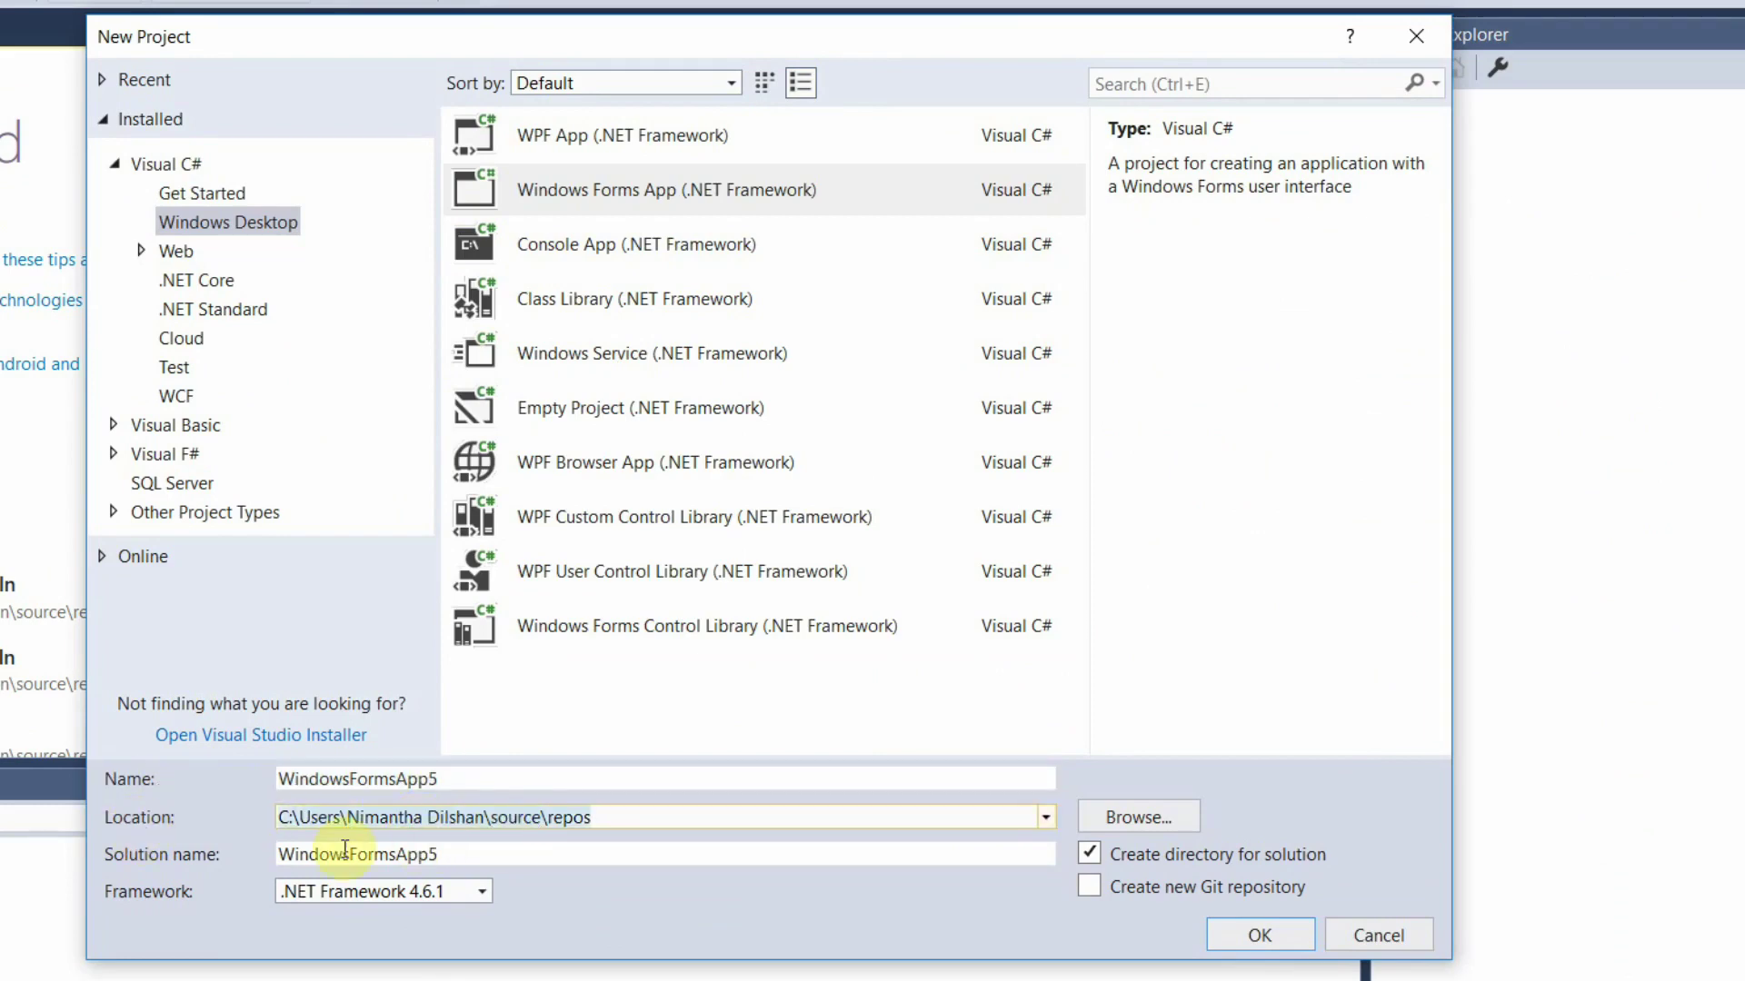
click(373, 893)
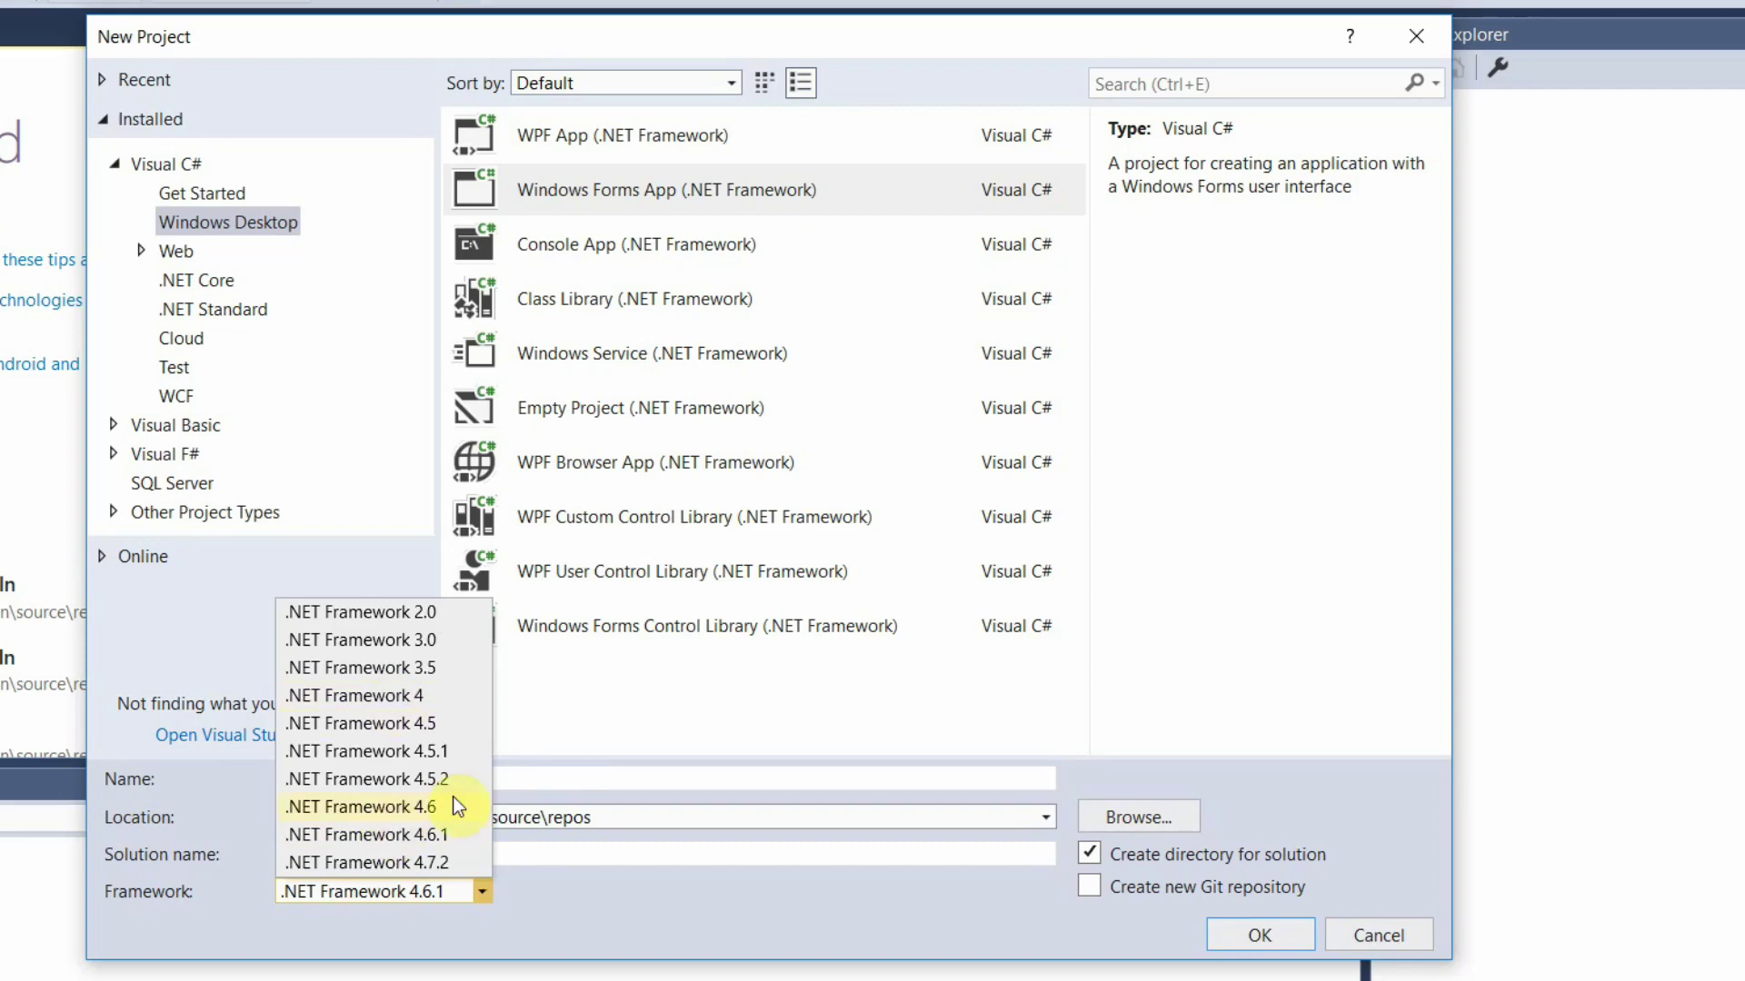
click(436, 835)
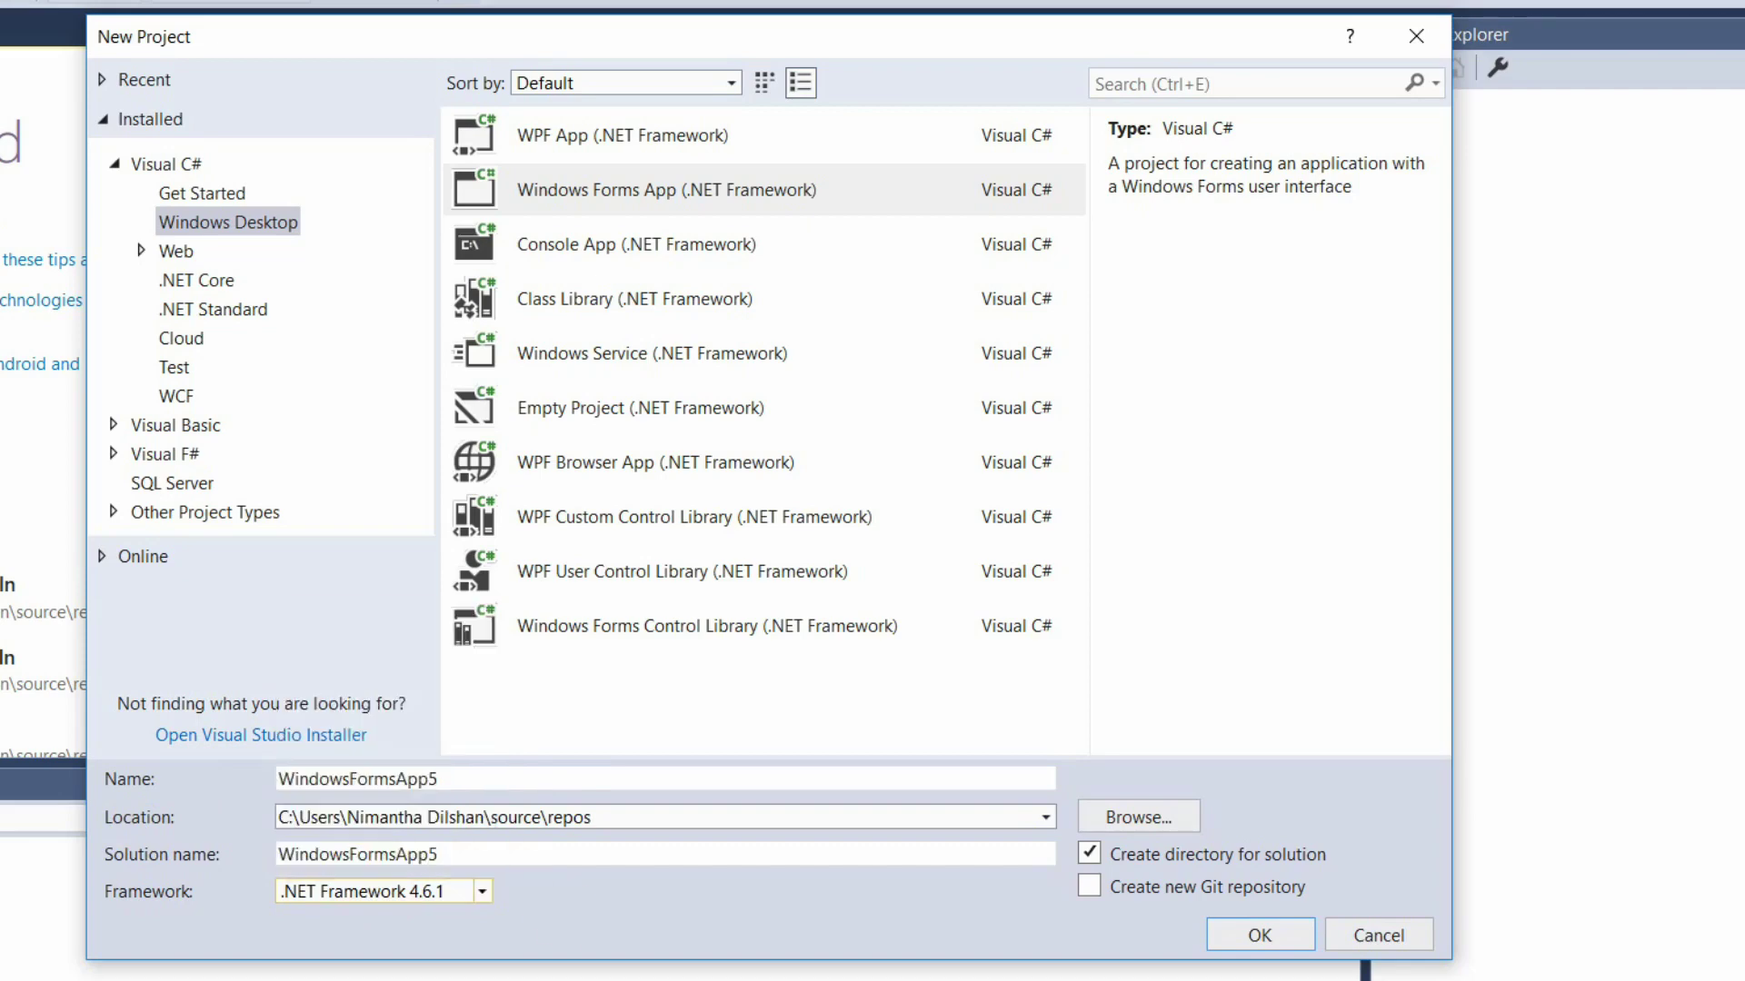
click(1262, 932)
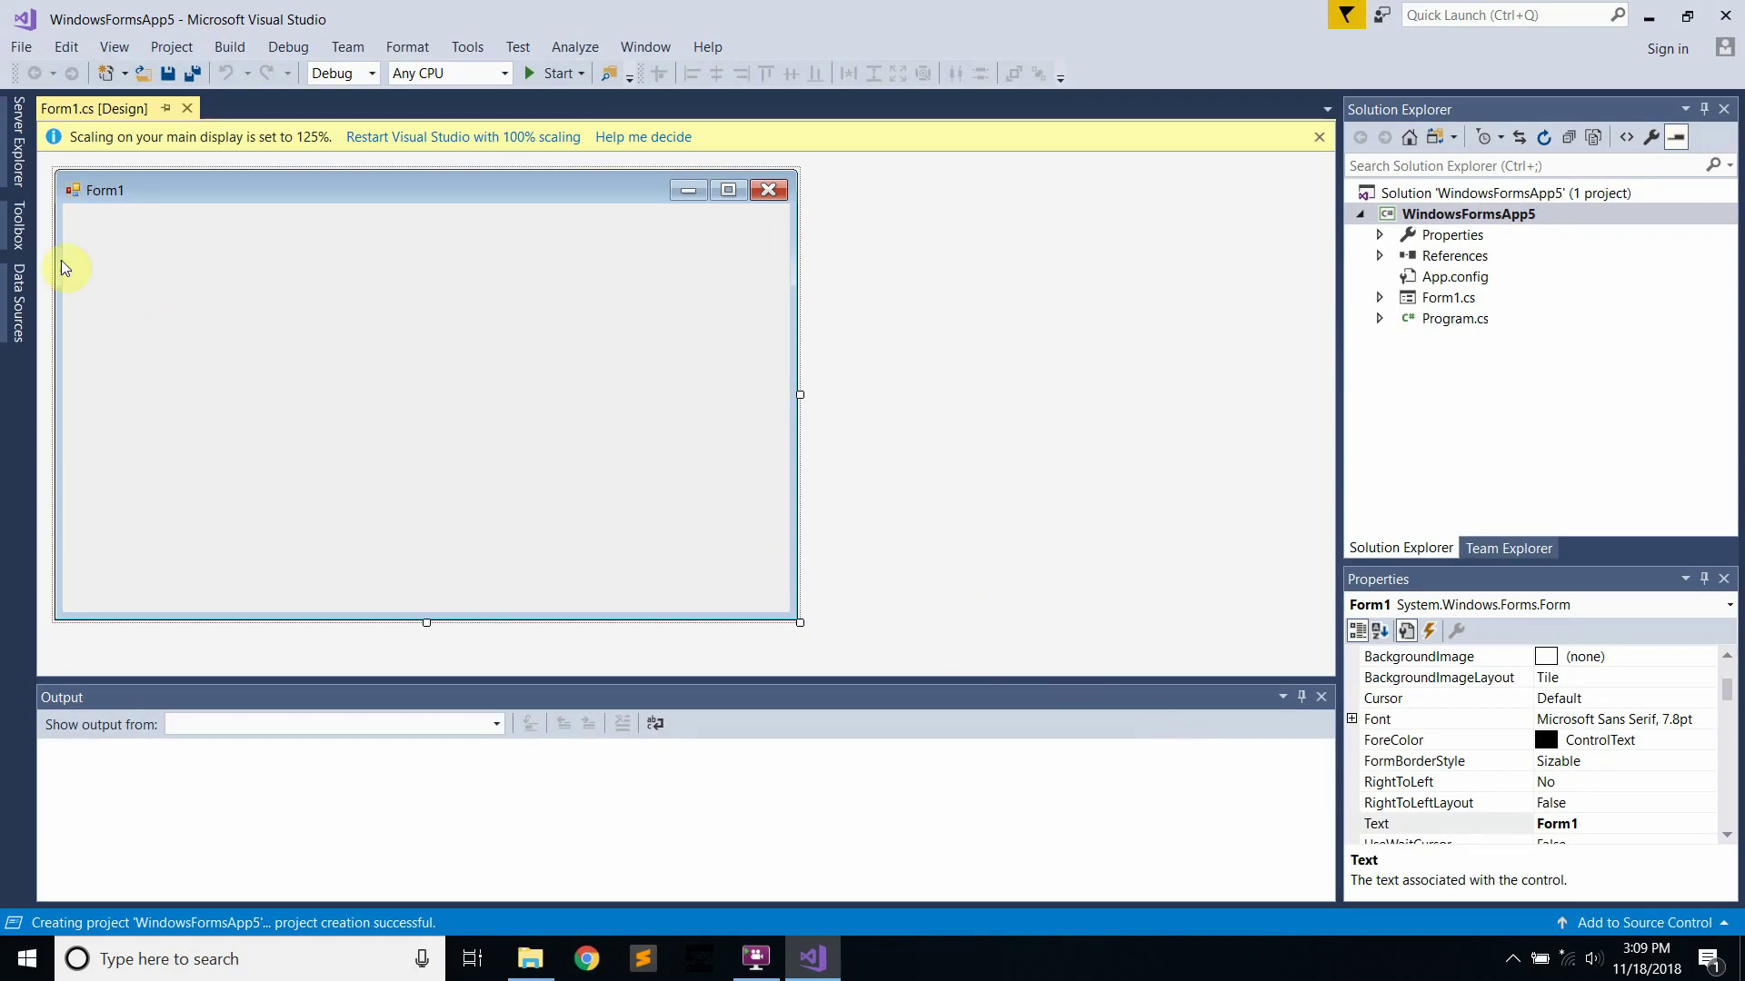
Open the Toolbox and look through the available Windows Forms controls.
click(16, 227)
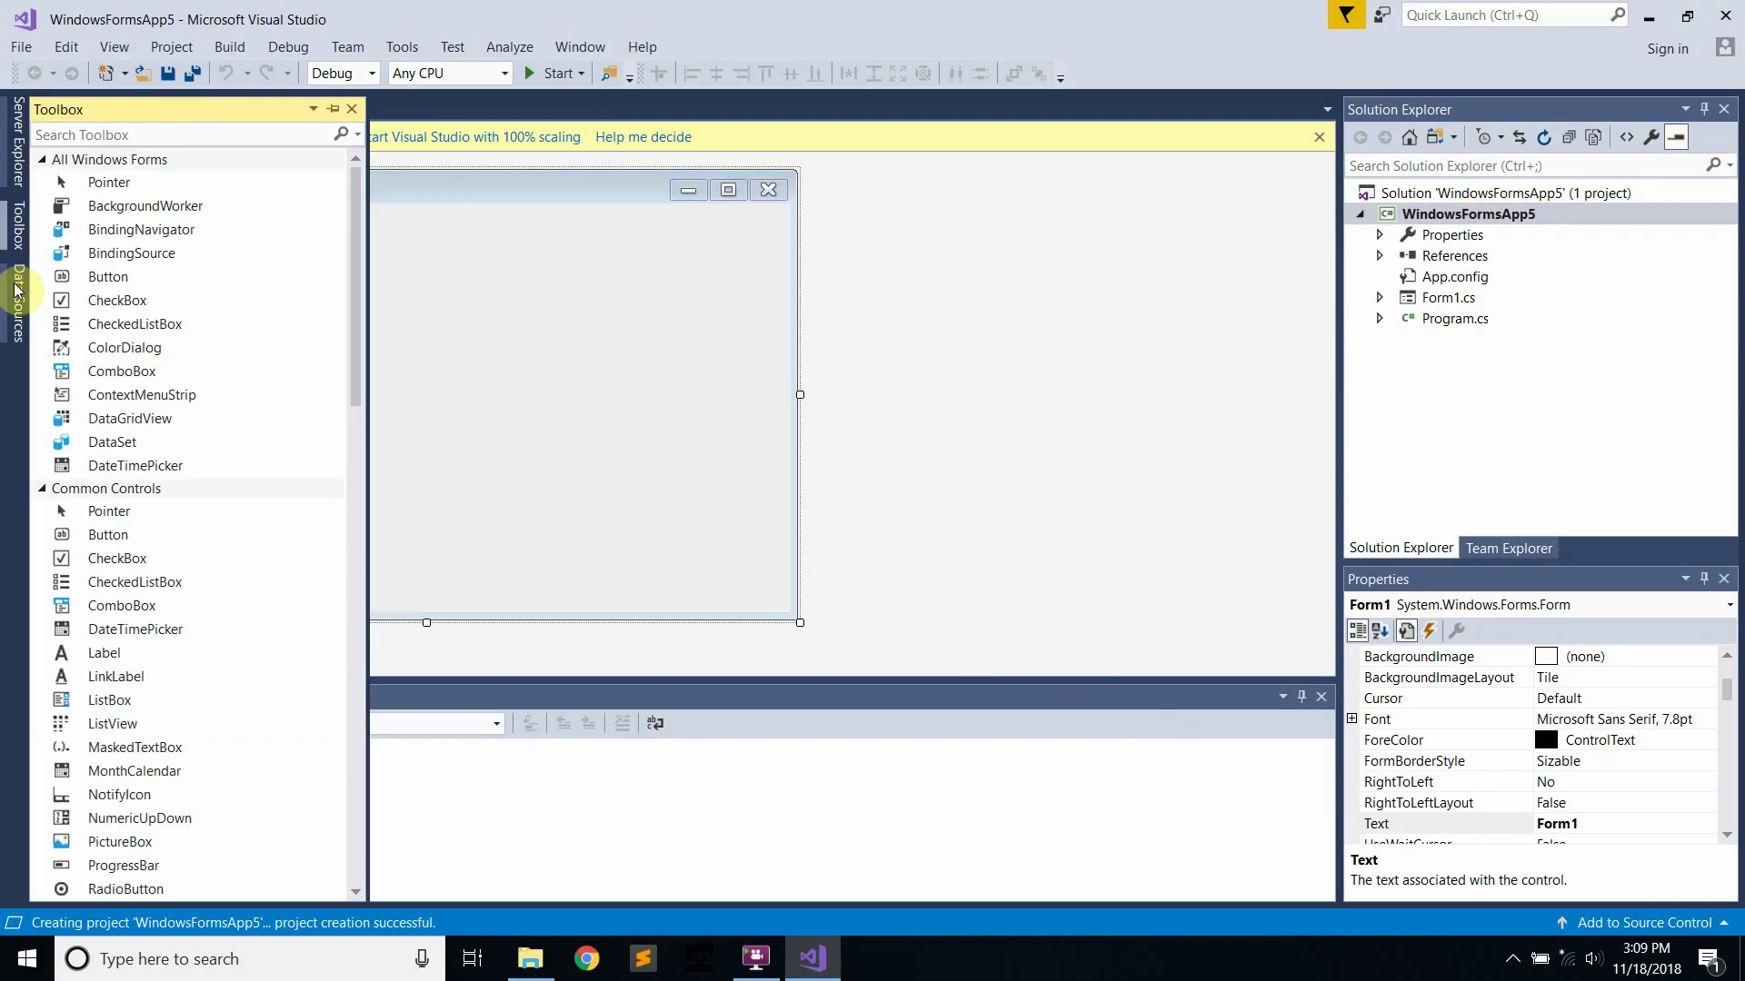
scroll(168, 745, down, 6)
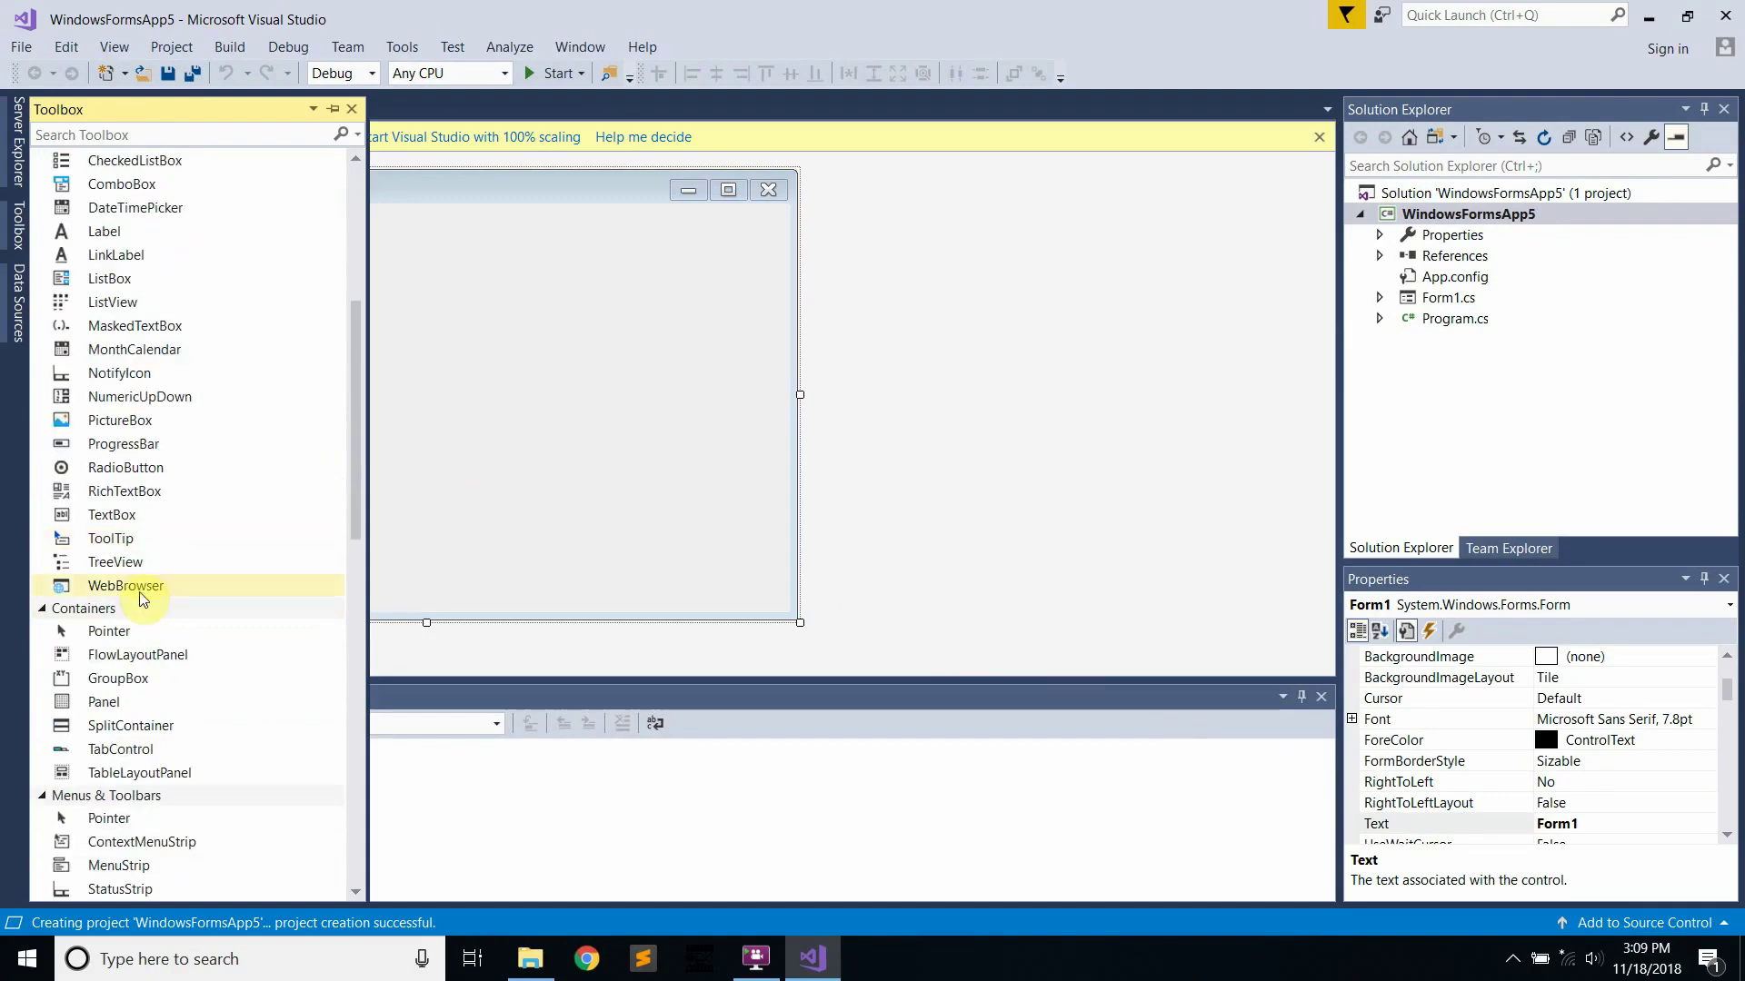
Draw a large Button control near the center of Form1 and generate its empty Click event handler.
scroll(179, 744, up, 6)
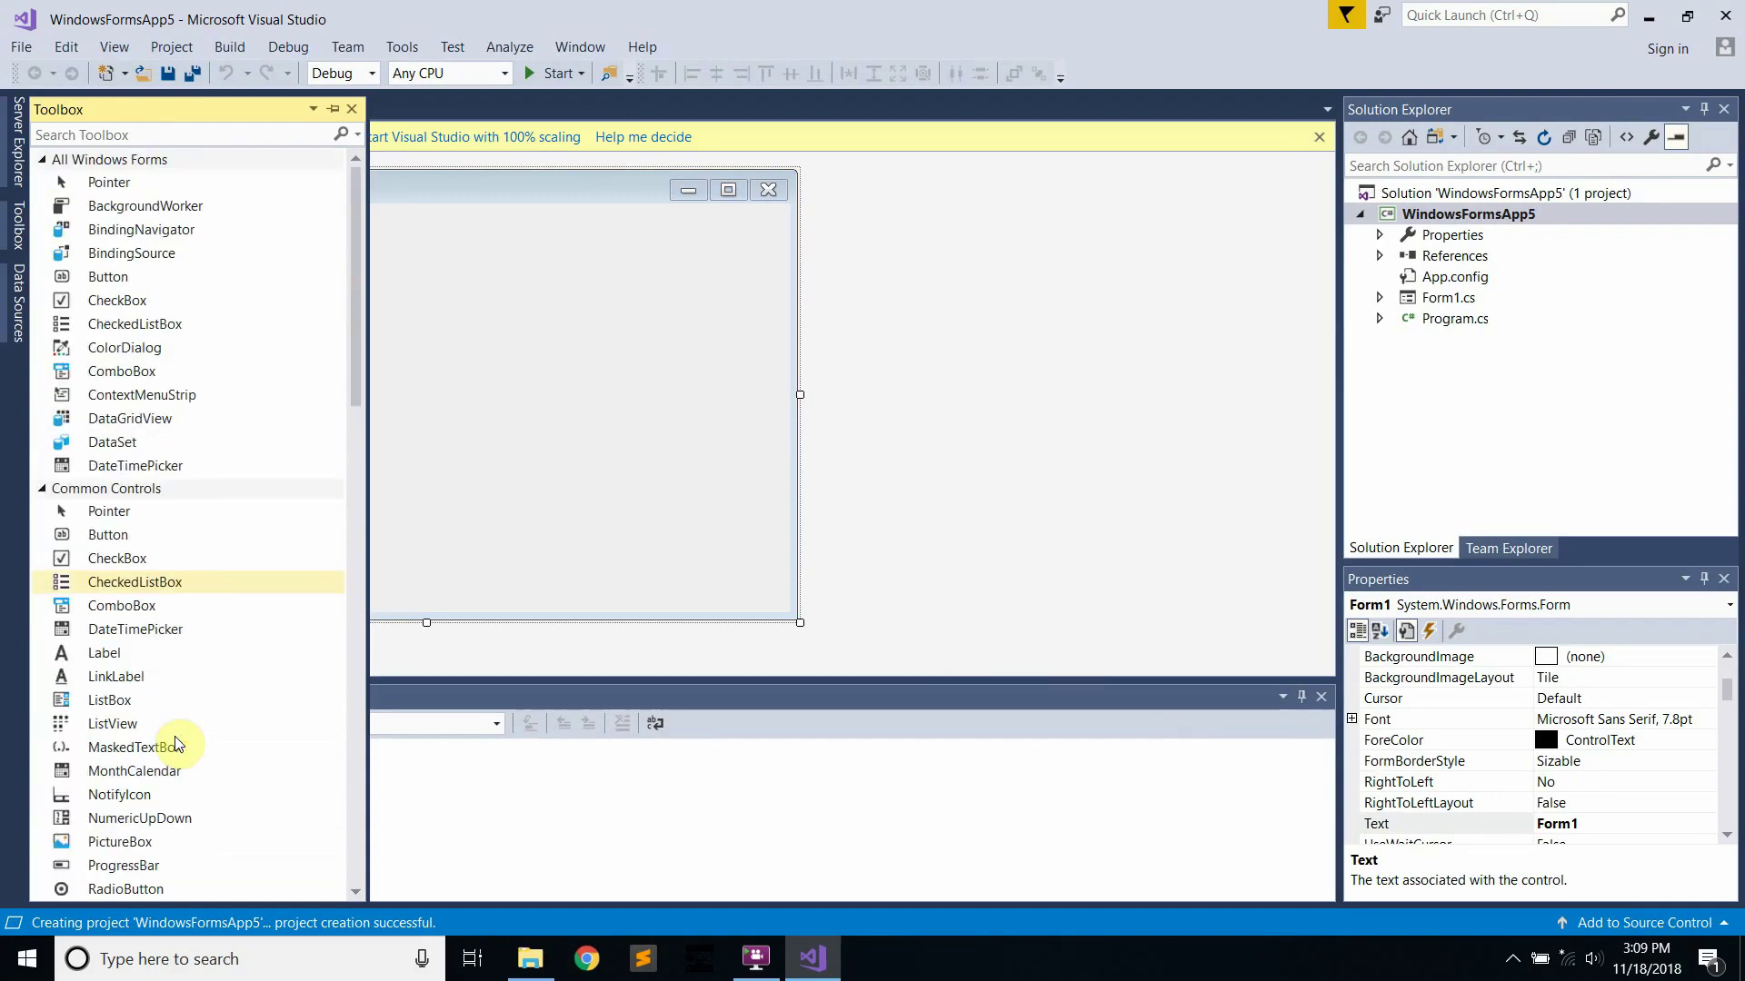
drag(103, 280, 136, 314)
mouse_move(381, 336)
mouse_down()
mouse_move(545, 479)
mouse_move(615, 505)
mouse_up()
double_click(482, 423)
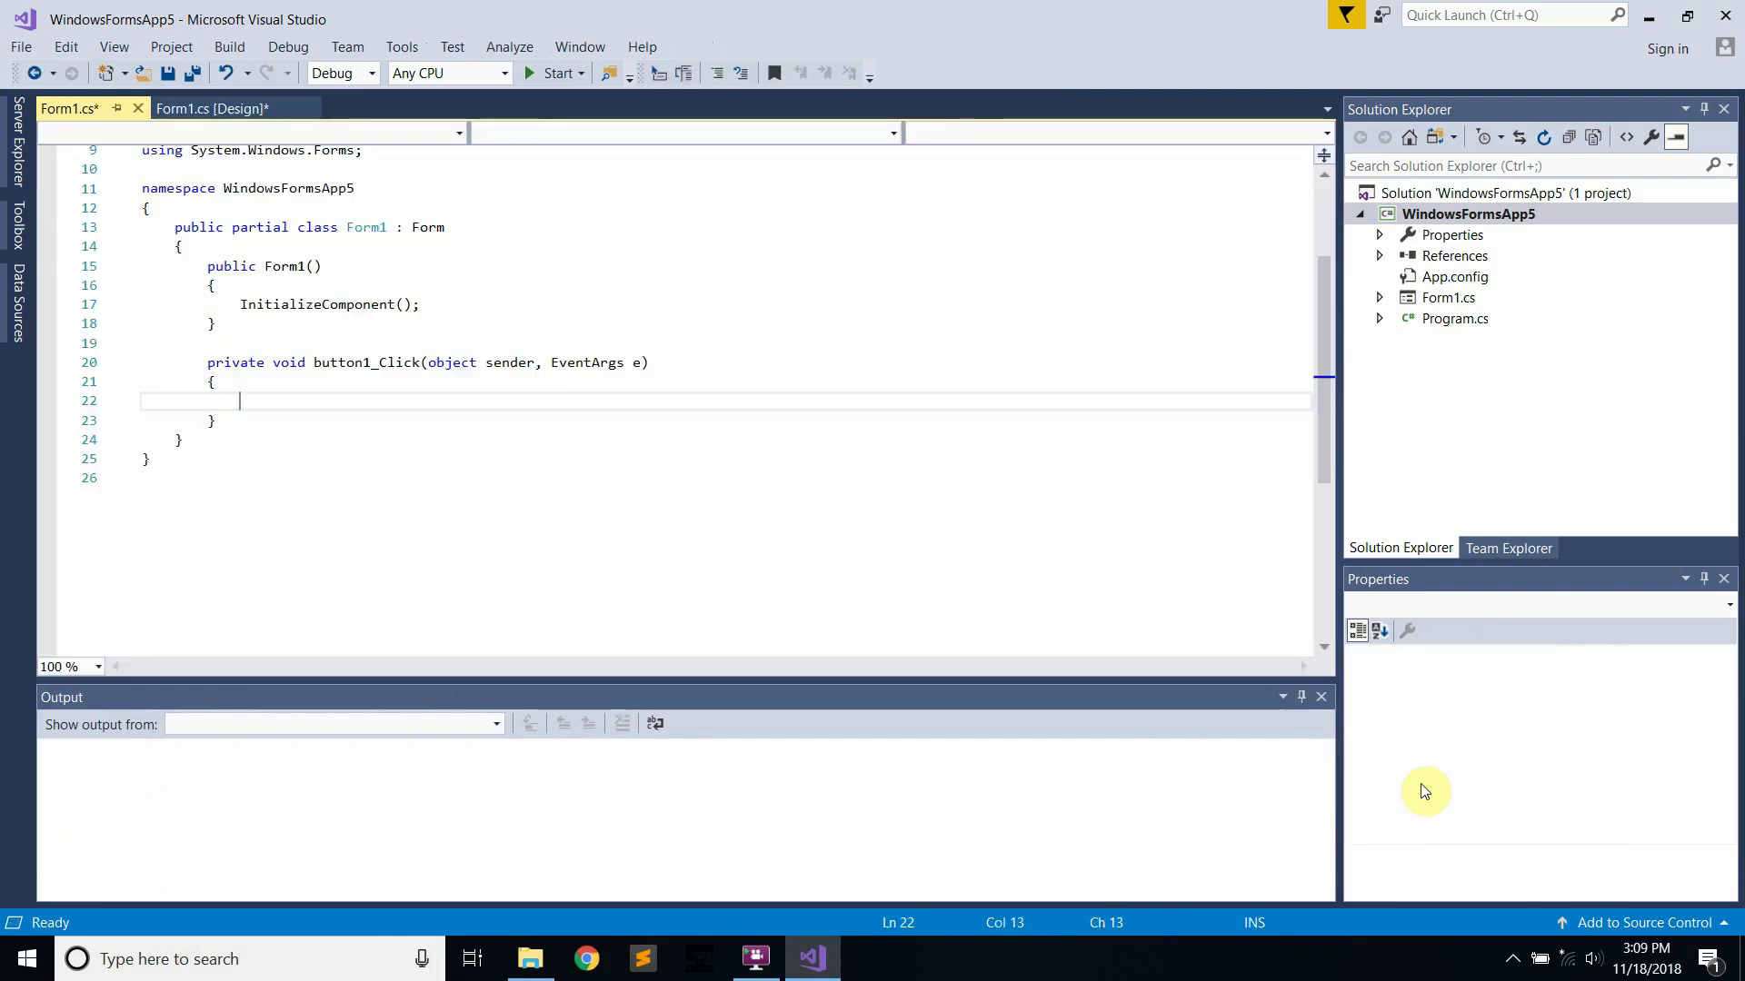
Return to the Form1 designer and set the button's Text property to Submit.
click(215, 109)
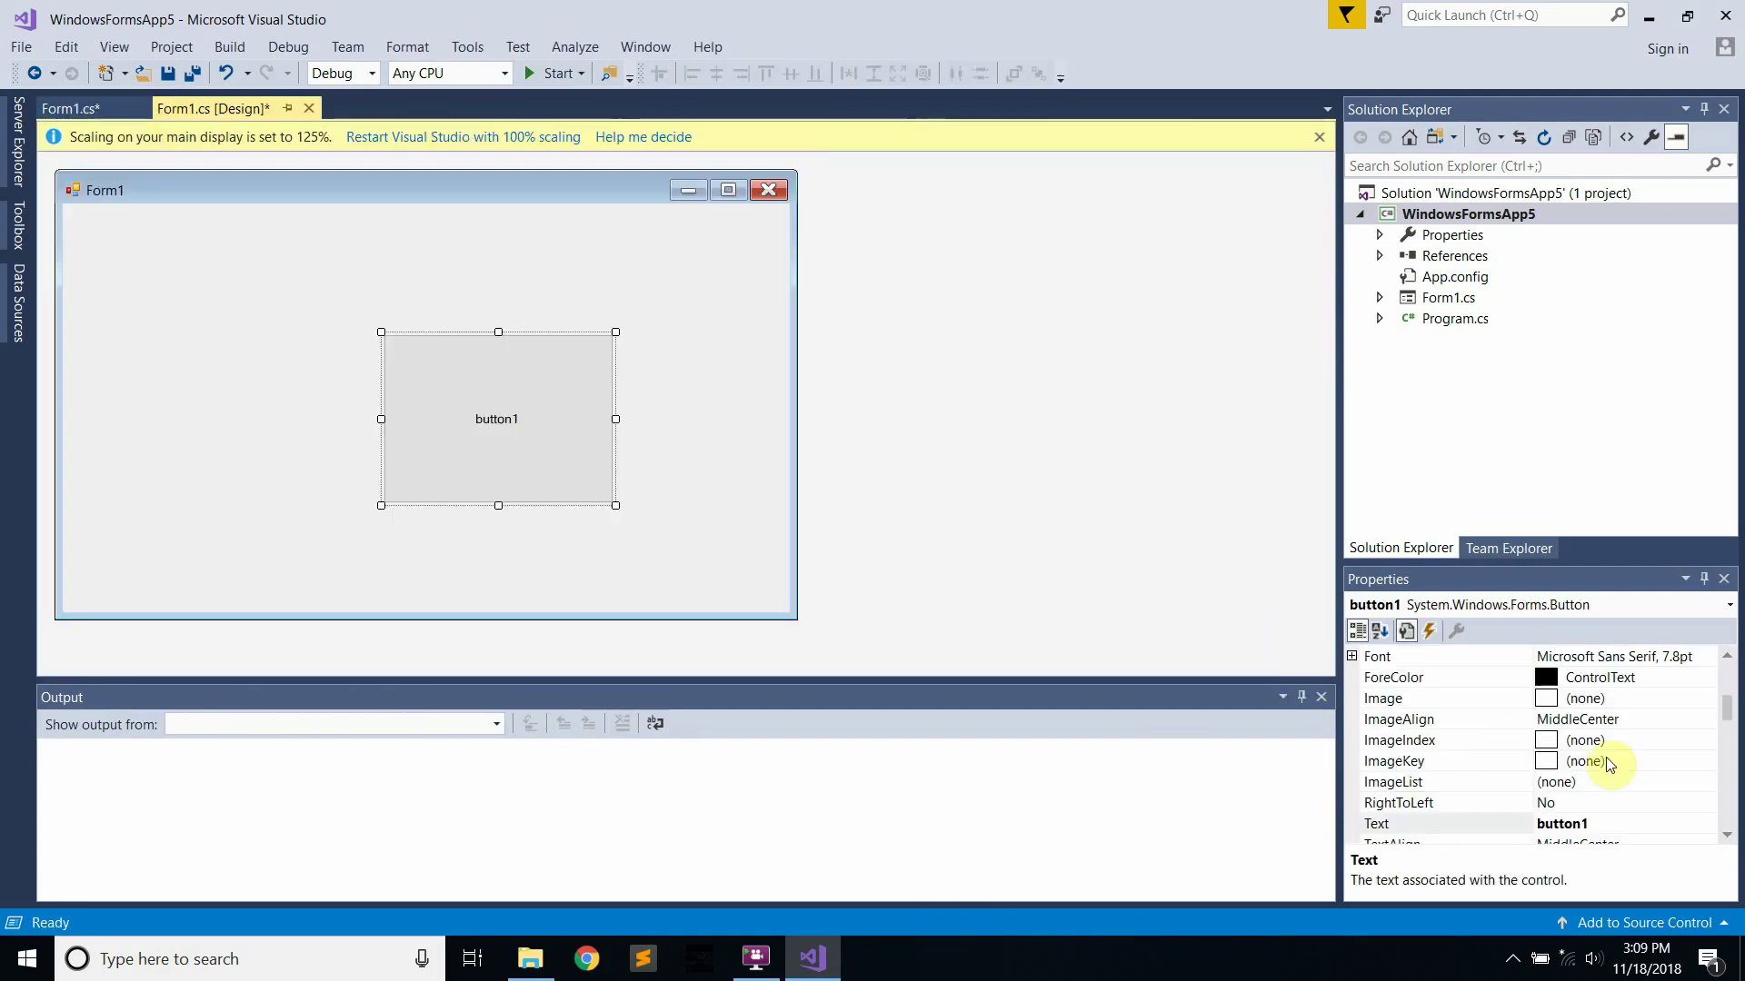
click(1598, 825)
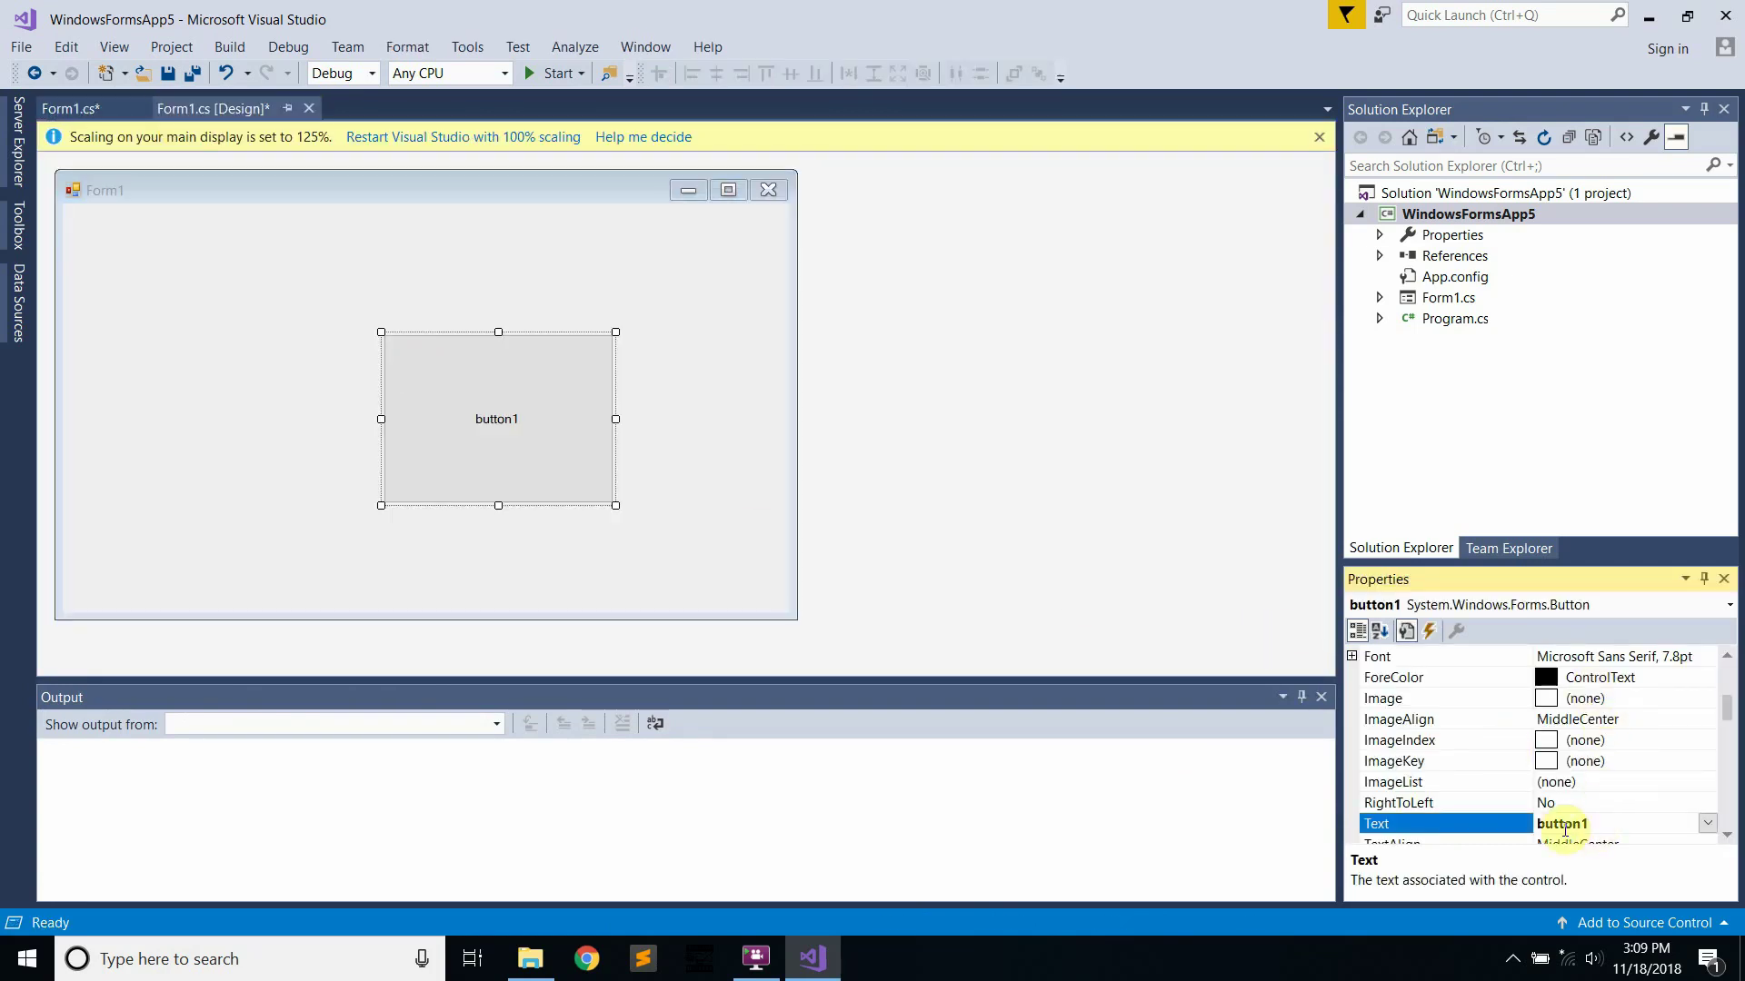
drag(1602, 824, 1542, 815)
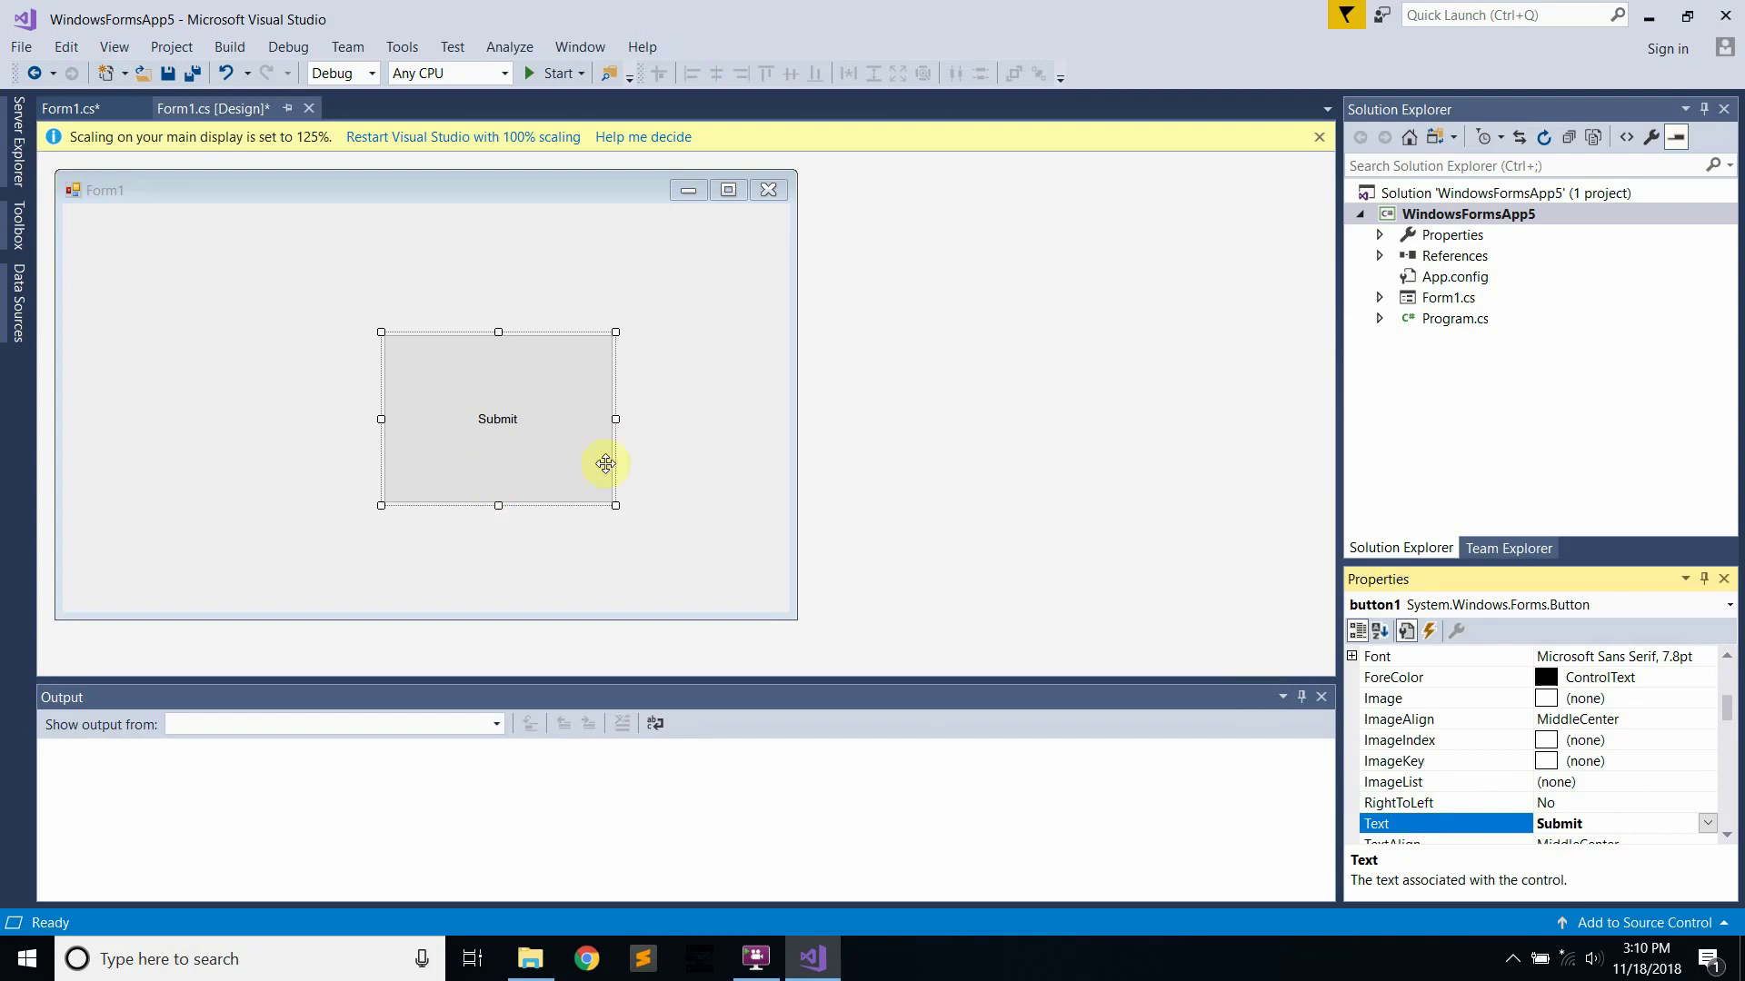
click(819, 576)
click(576, 447)
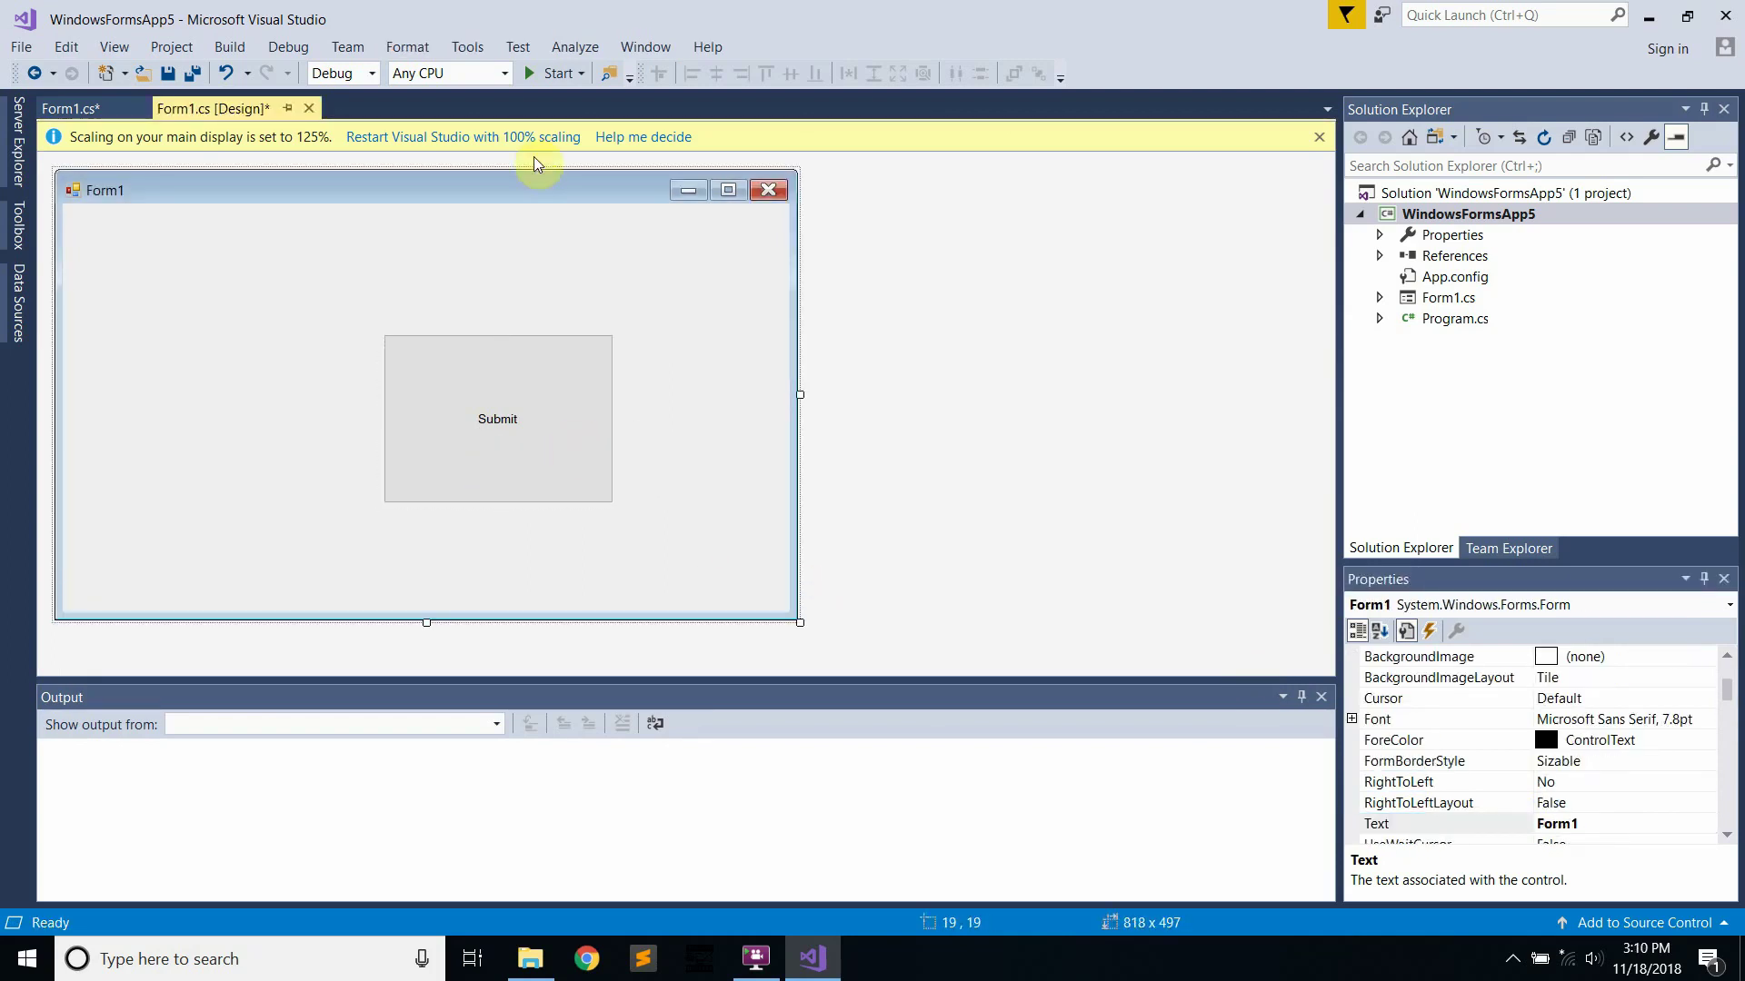
Run the application in debug mode, try the Submit button on the running form, and close the form.
click(546, 76)
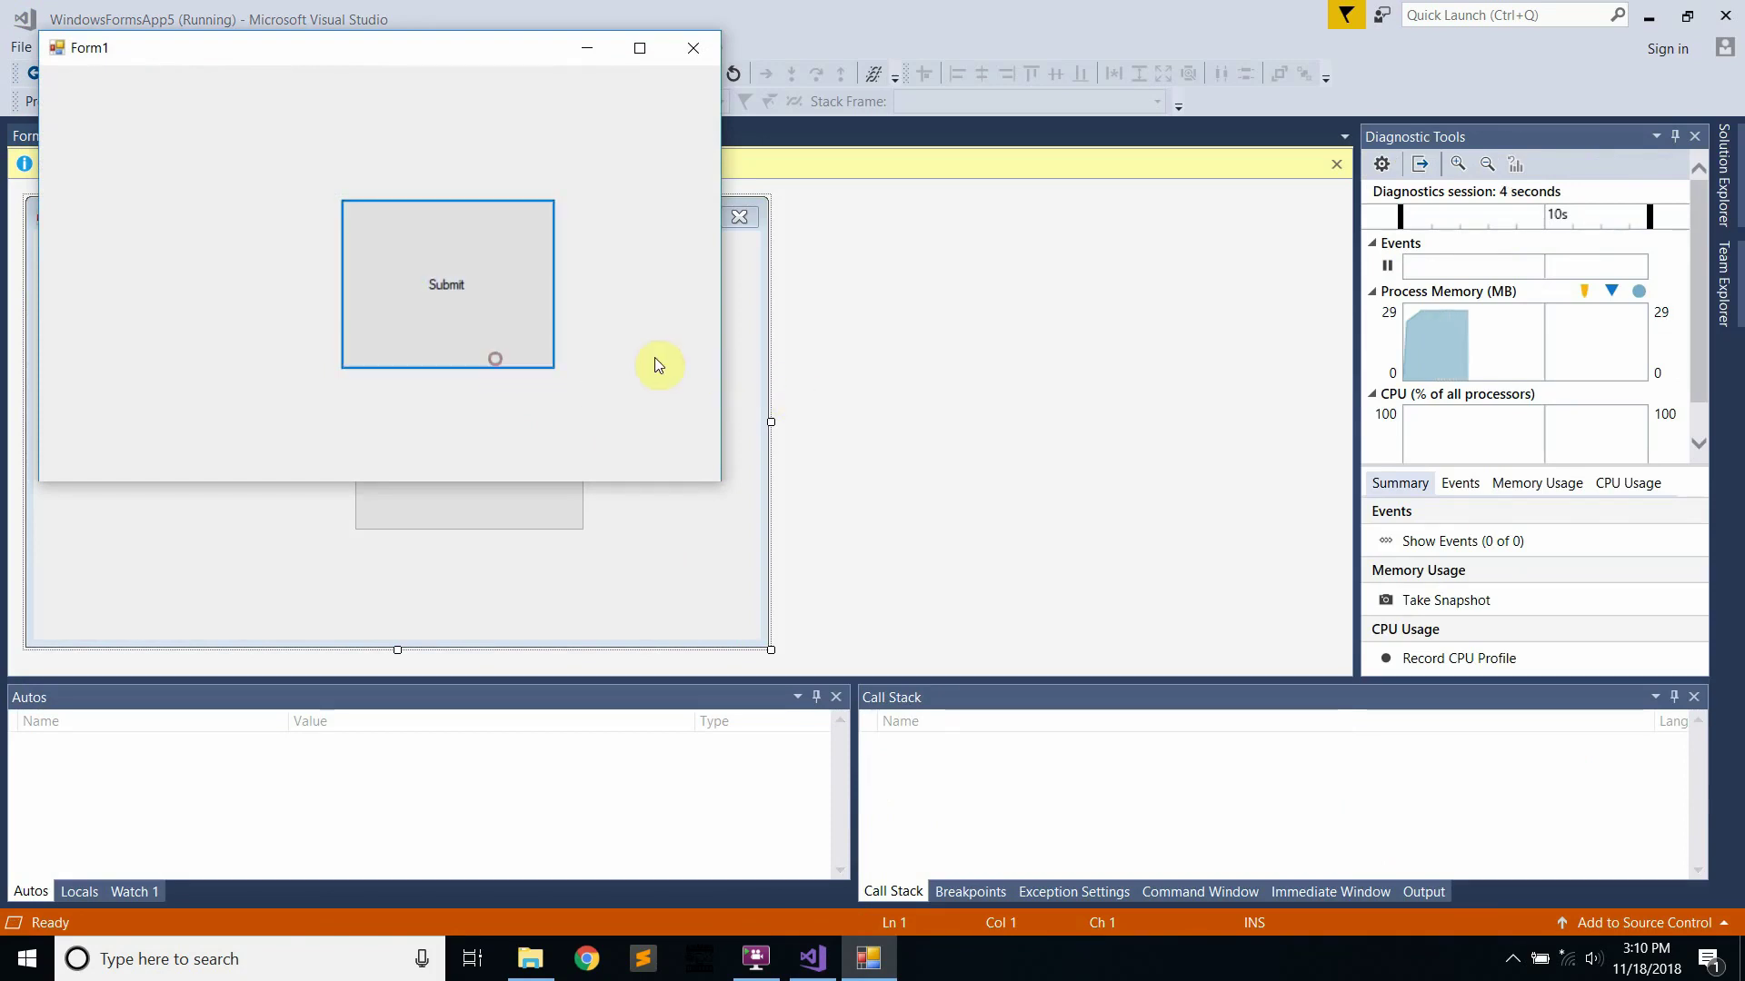
click(625, 374)
click(503, 297)
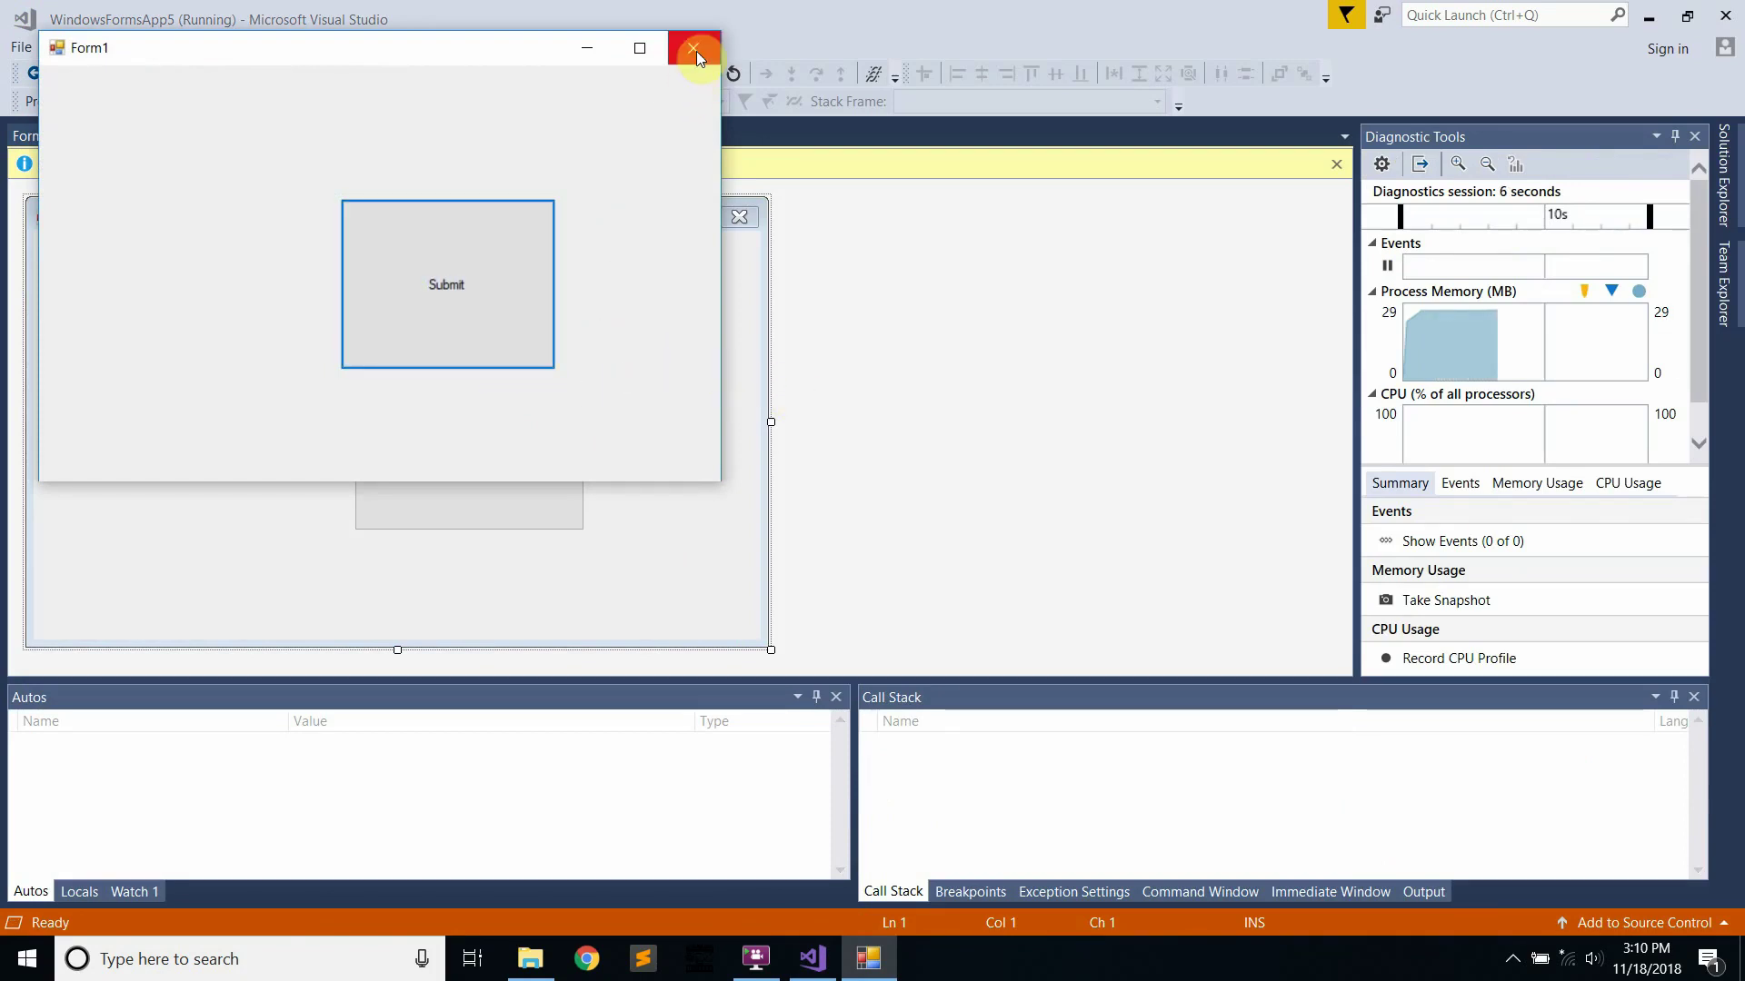
click(696, 51)
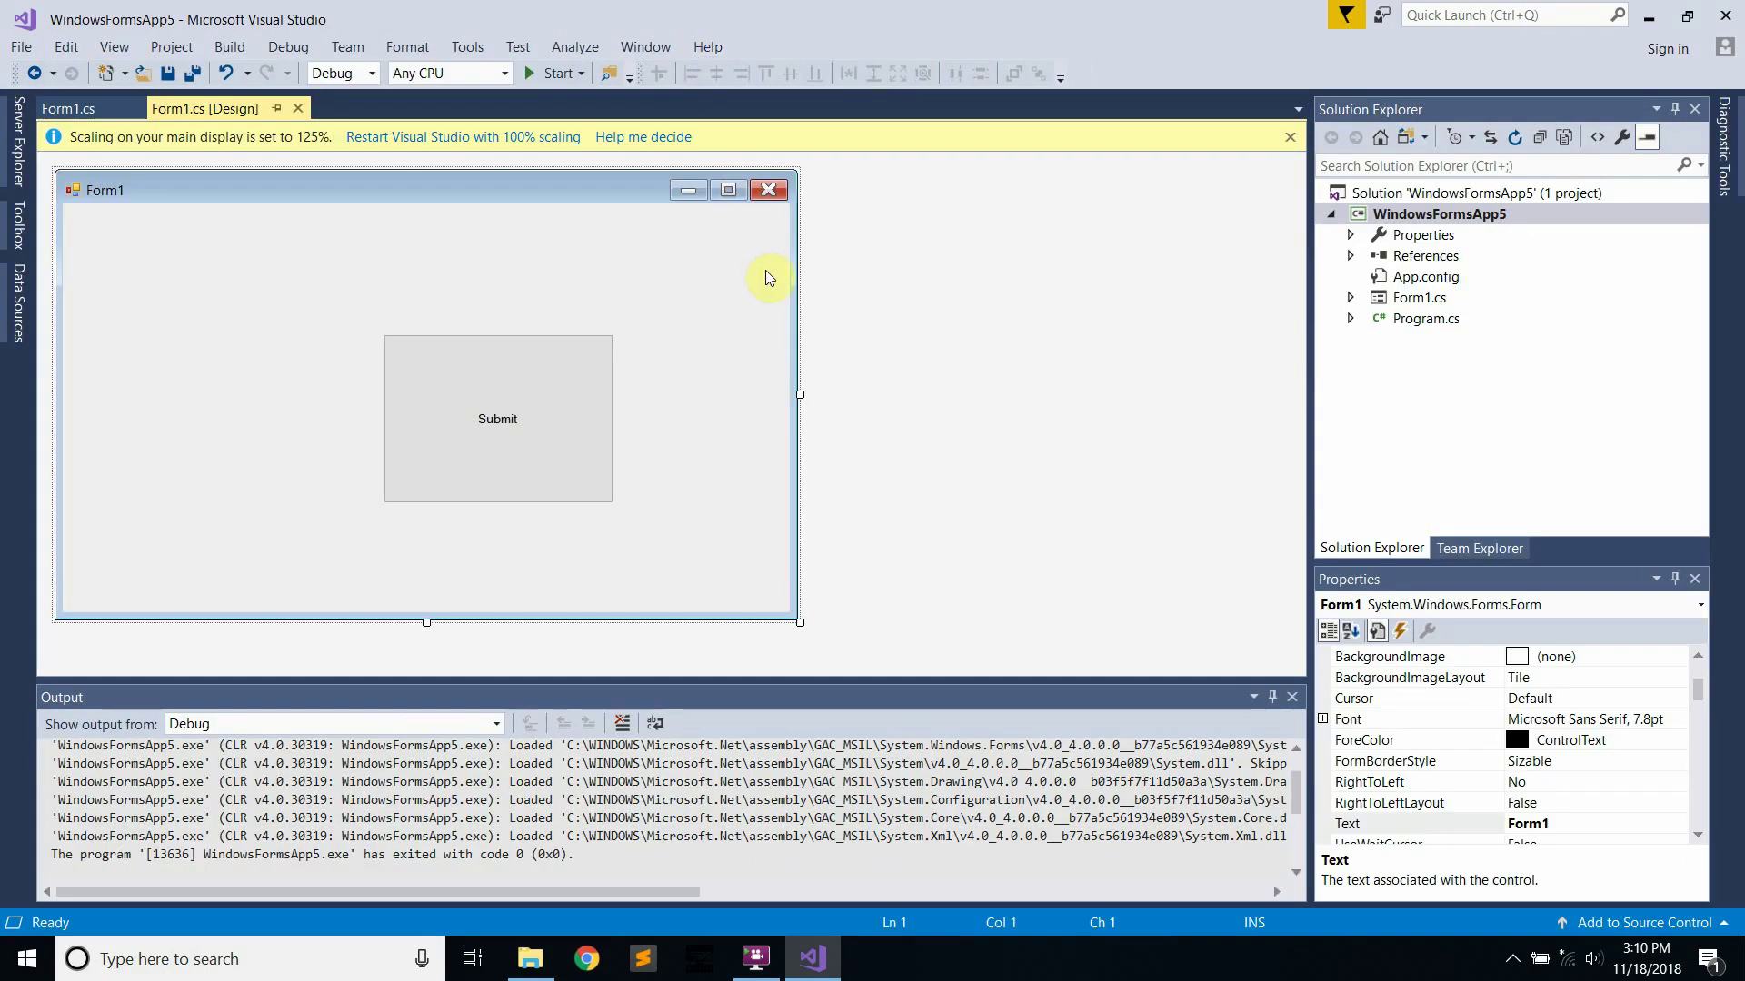